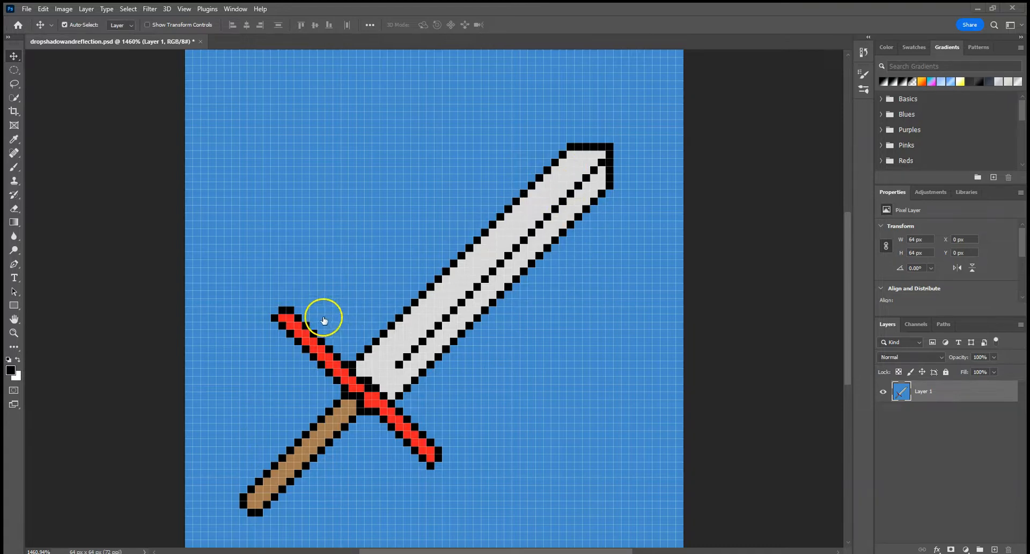
Select the entire sword, including blade, guard and handle, with the Quick Selection tool.
{"action": "left_click", "coordinate": [14, 98]}
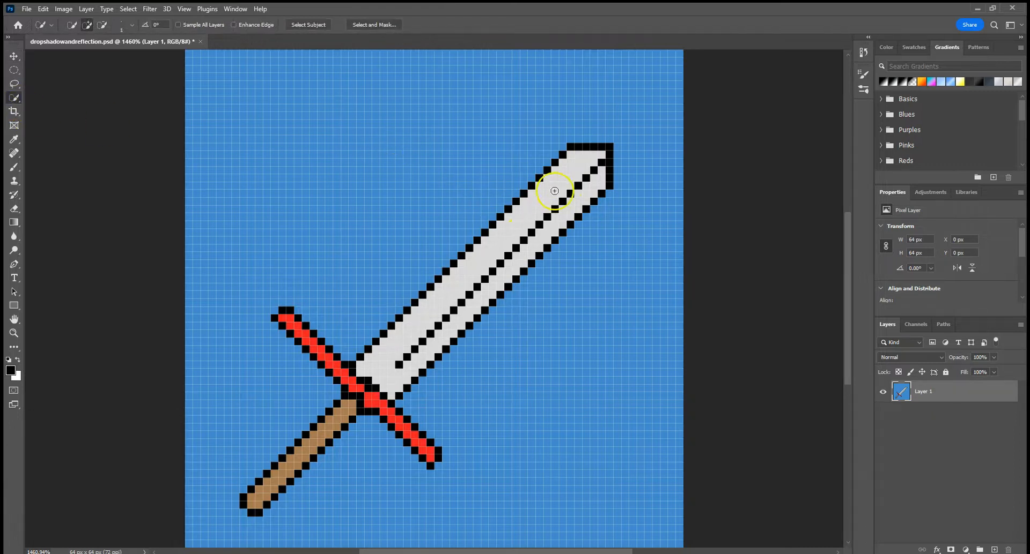
{"action": "left_click_drag", "start_coordinate": [585, 156], "coordinate": [572, 186]}
{"action": "left_click_drag", "start_coordinate": [371, 368], "coordinate": [343, 410]}
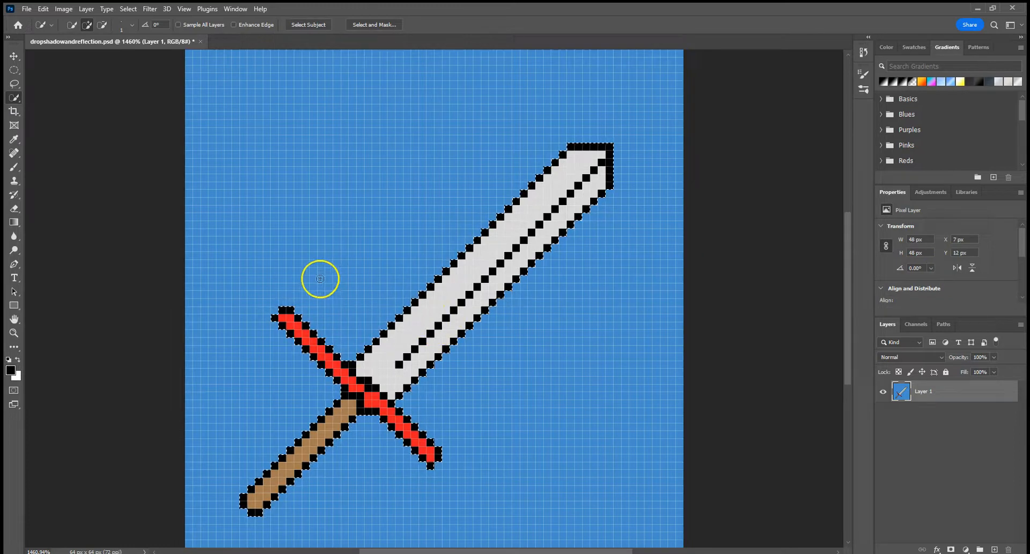
Try moving the selected sword up and to the left within Layer 1, and undo the move.
{"action": "left_click", "coordinate": [14, 56]}
{"action": "left_click_drag", "start_coordinate": [421, 306], "coordinate": [398, 290]}
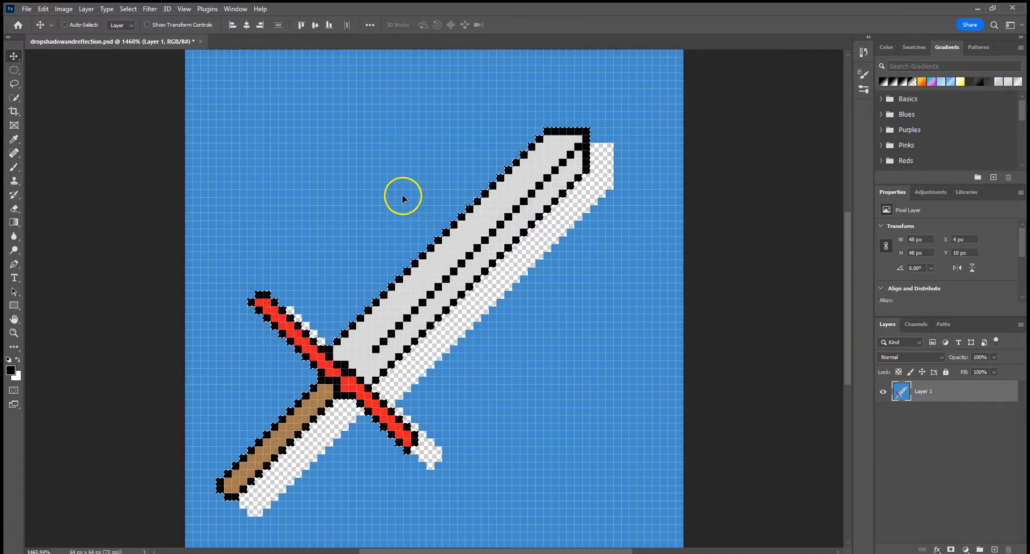
{"action": "key", "text": "ctrl+z"}
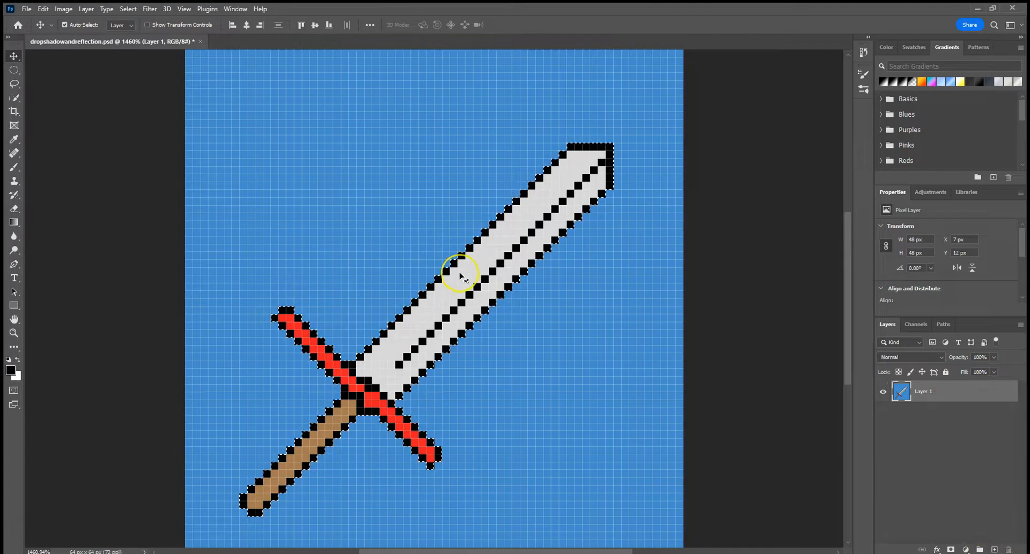
Try cutting the selected sword and pasting it onto a new layer, and undo these changes.
{"action": "key", "text": "ctrl+x"}
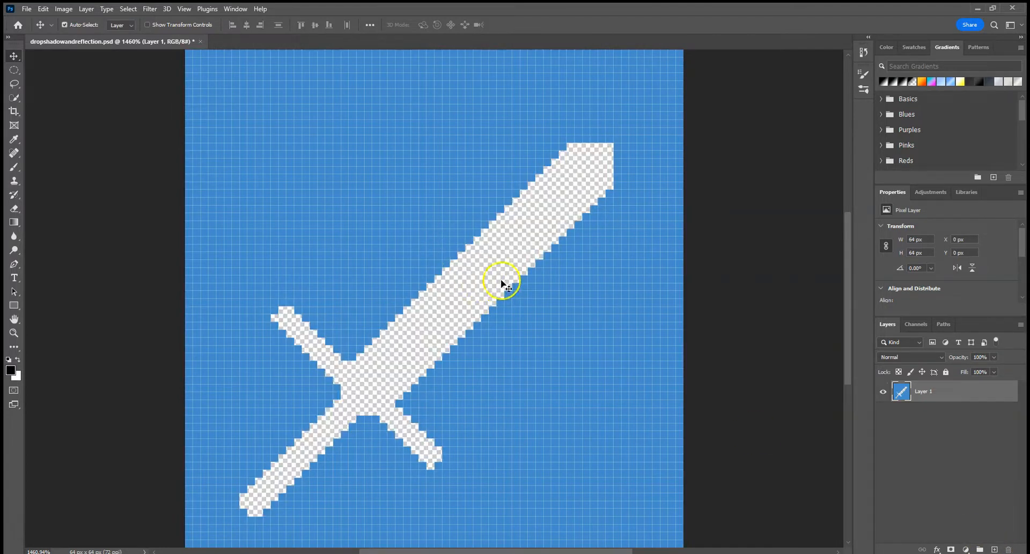
{"action": "left_click", "coordinate": [994, 550]}
{"action": "key", "text": "ctrl+v"}
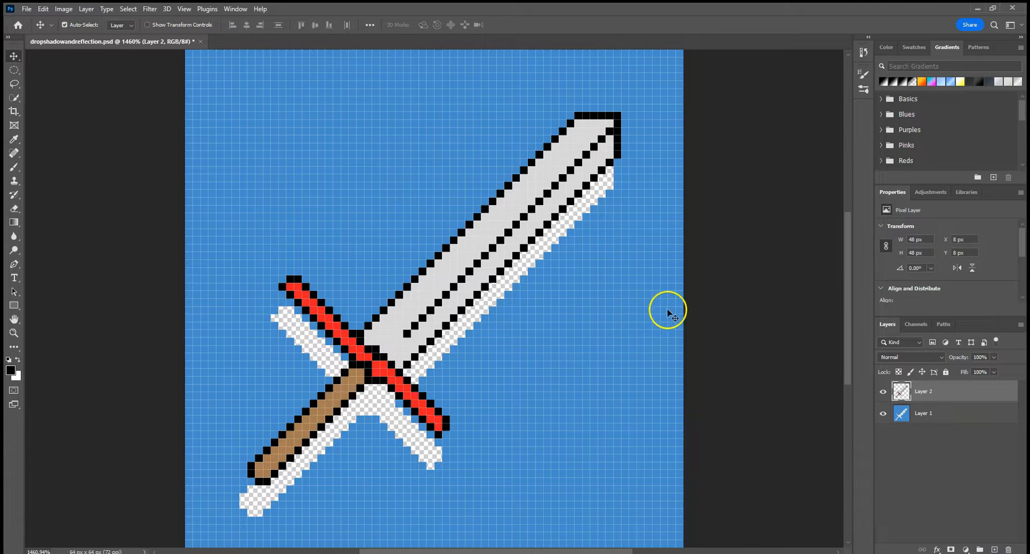
{"action": "key", "text": "ctrl+z"}
{"action": "key", "text": "ctrl+z"}
{"action": "key", "text": "ctrl+z"}
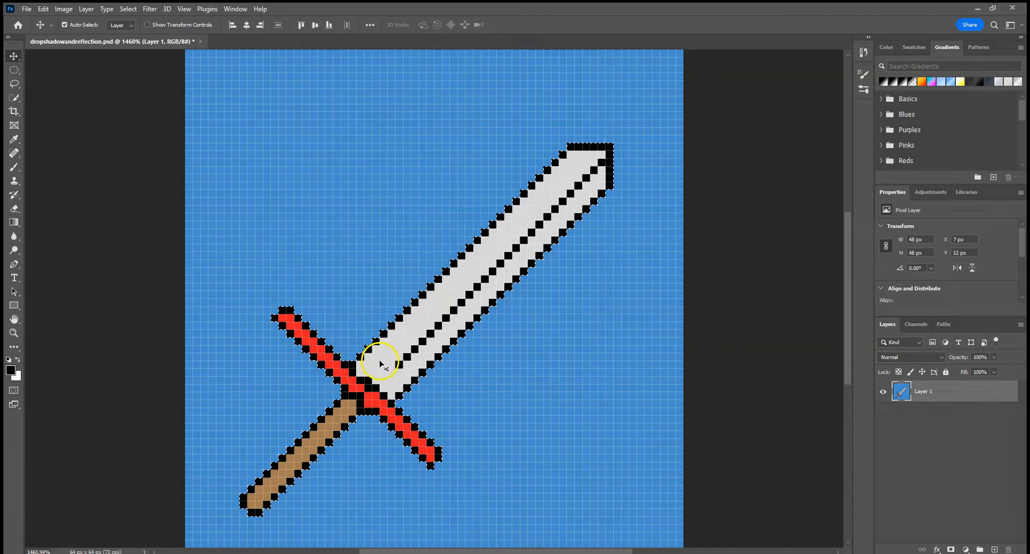
Separate the selected sword onto its own layer with Layer Via Cut, and toggle that layer's visibility to check it.
{"action": "left_click", "coordinate": [14, 99]}
{"action": "right_click", "coordinate": [363, 373]}
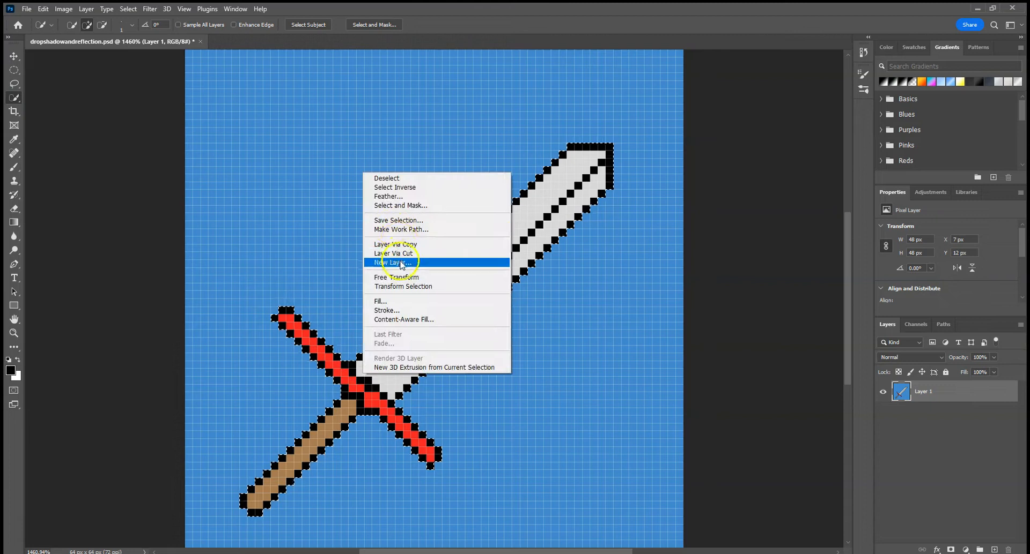
{"action": "left_click", "coordinate": [399, 254]}
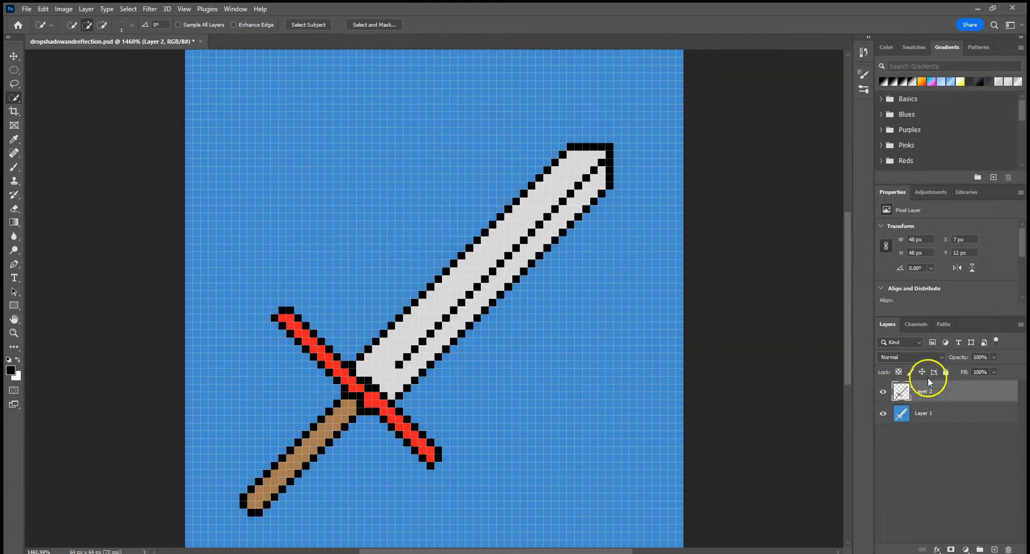
{"action": "left_click", "coordinate": [883, 395]}
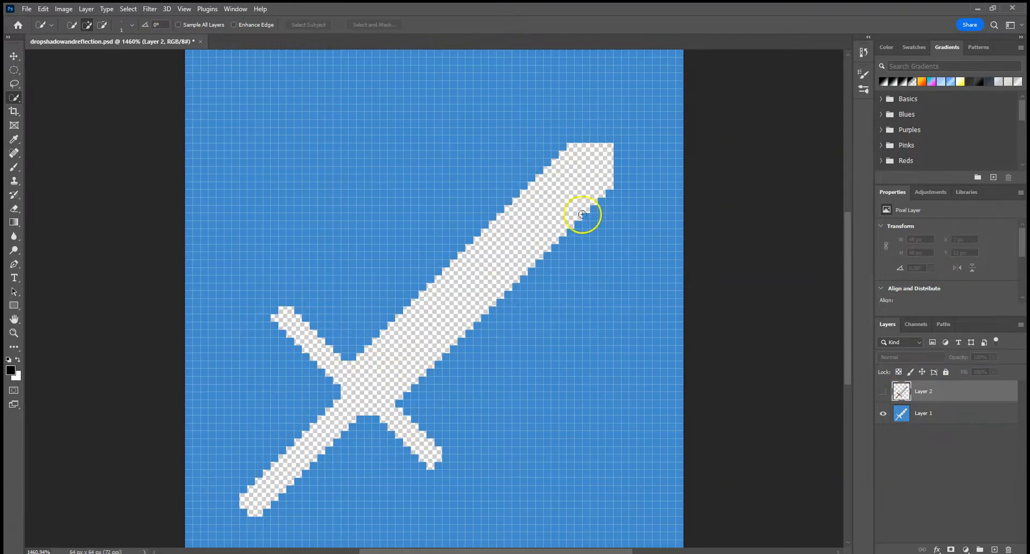
{"action": "left_click", "coordinate": [882, 392]}
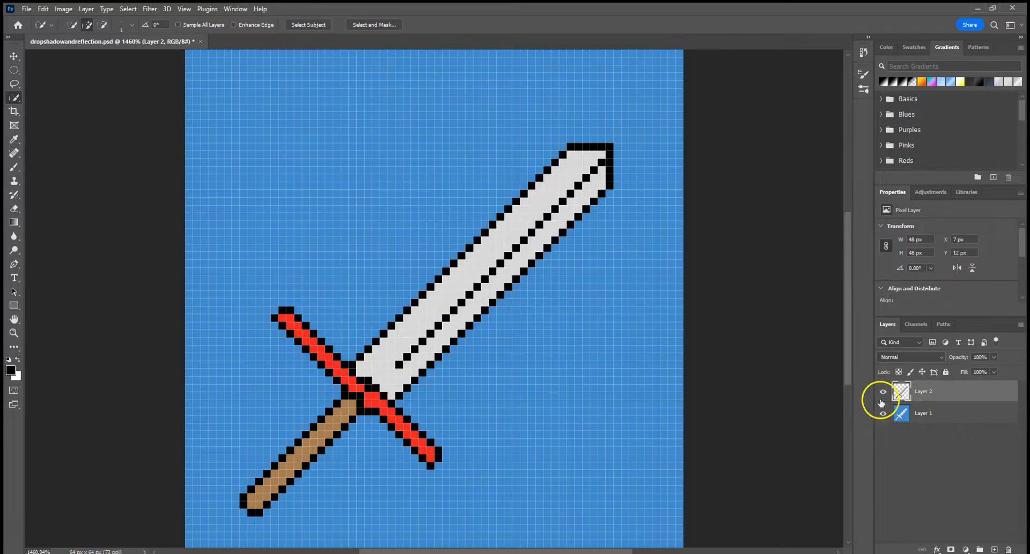
Hide Layer 2 and select the sword-shaped cutout on Layer 1 by selecting the blue background and inverting the selection.
{"action": "left_click", "coordinate": [930, 416]}
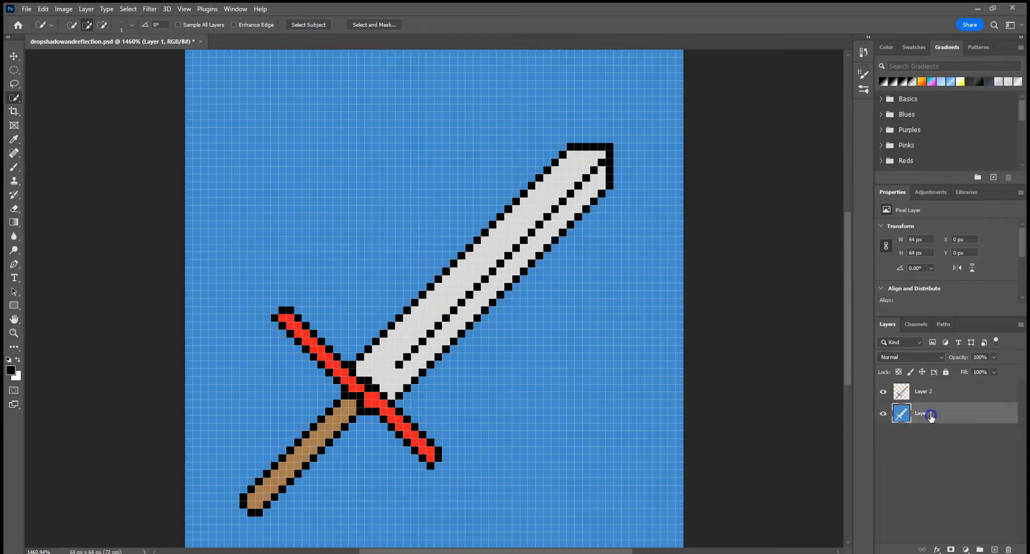
{"action": "left_click", "coordinate": [883, 394]}
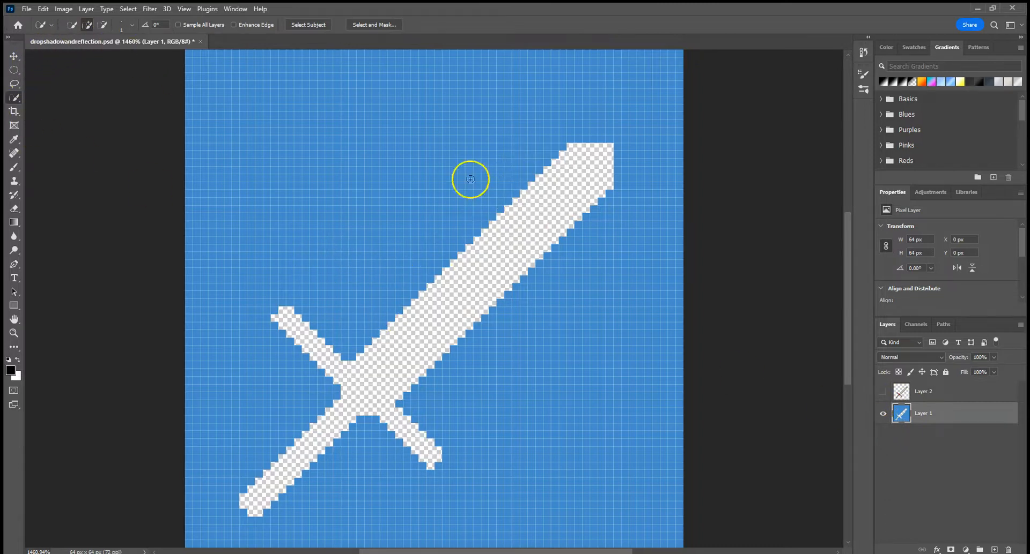
{"action": "left_click", "coordinate": [262, 154]}
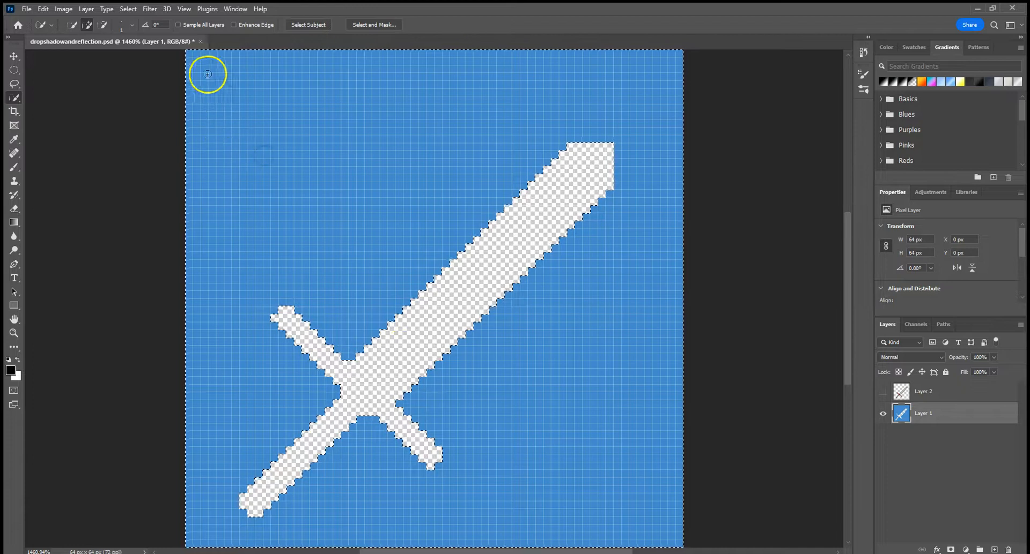
{"action": "left_click", "coordinate": [128, 9]}
{"action": "left_click", "coordinate": [127, 50]}
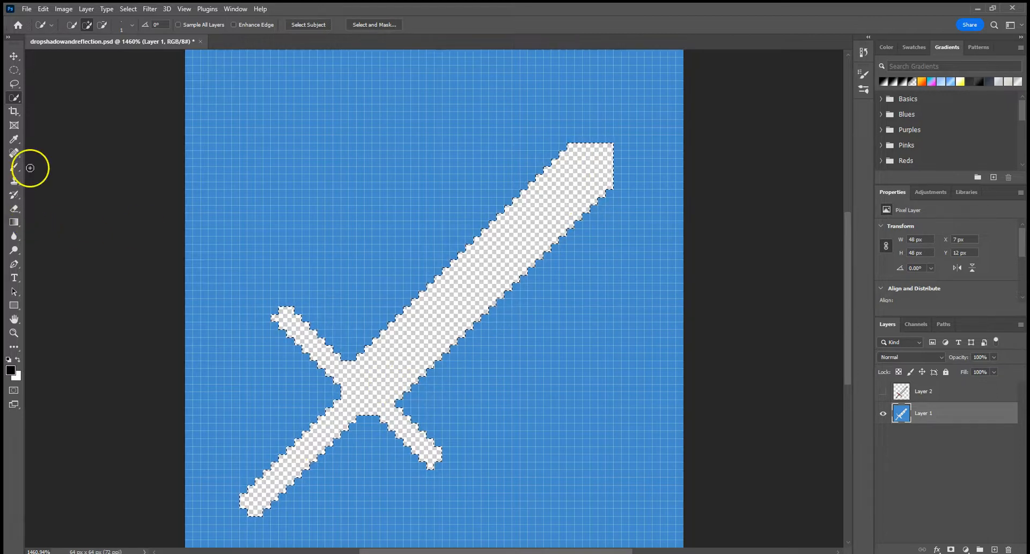
Fill the sword-shaped cutout on Layer 1 with a black-to-white linear gradient, darkest toward the lower right, and show Layer 2.
{"action": "left_click", "coordinate": [14, 222]}
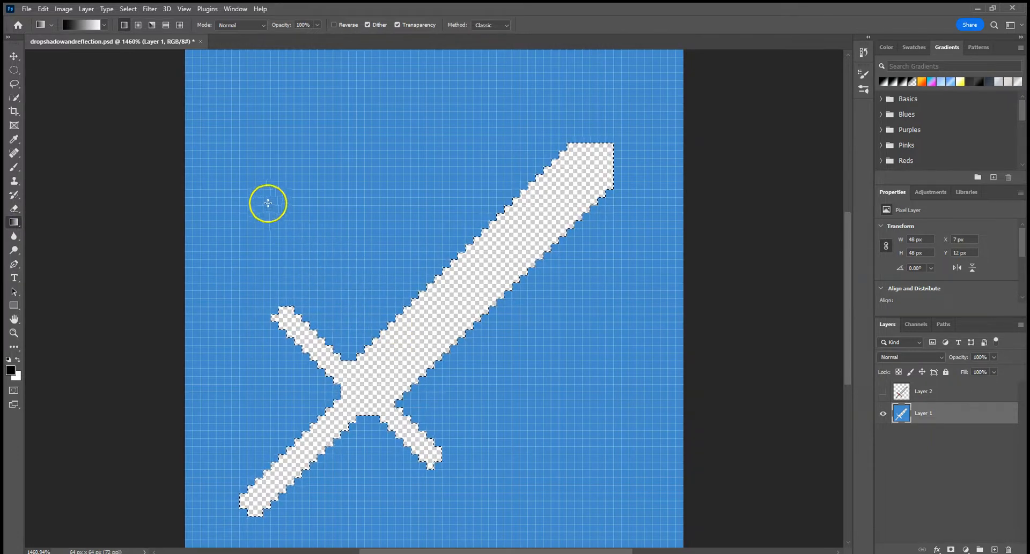
{"action": "left_click", "coordinate": [313, 221]}
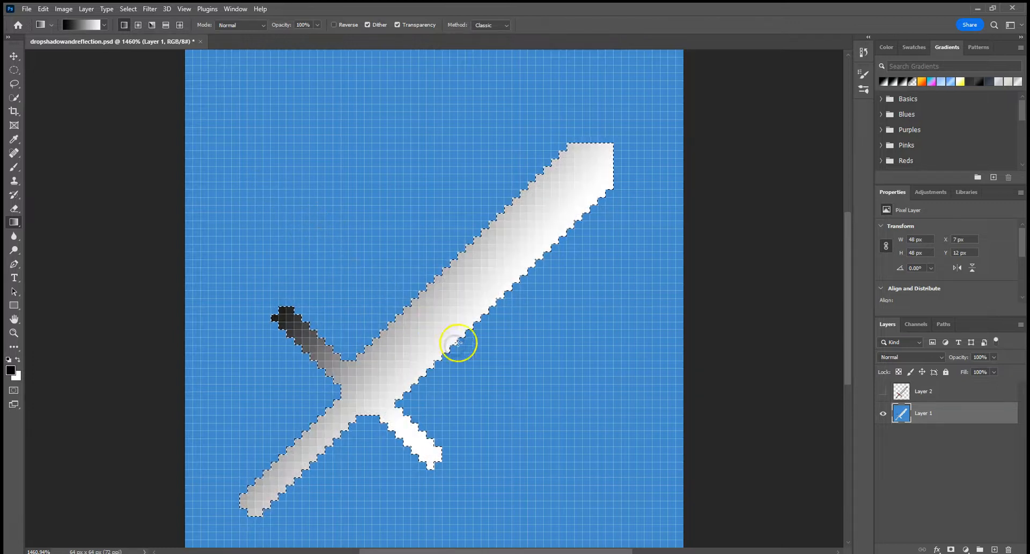
{"action": "left_click_drag", "start_coordinate": [582, 451], "coordinate": [532, 412]}
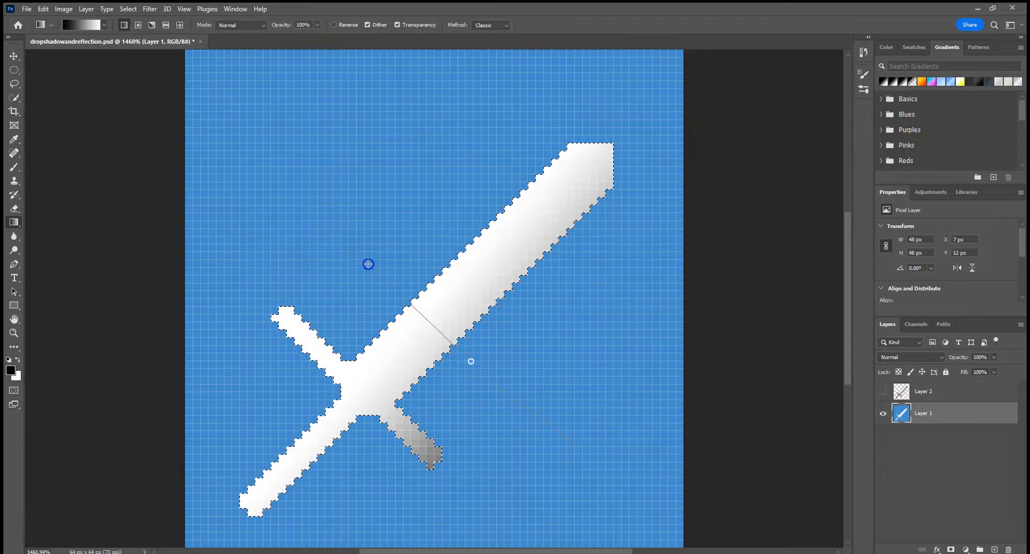
{"action": "left_click_drag", "start_coordinate": [333, 203], "coordinate": [421, 326]}
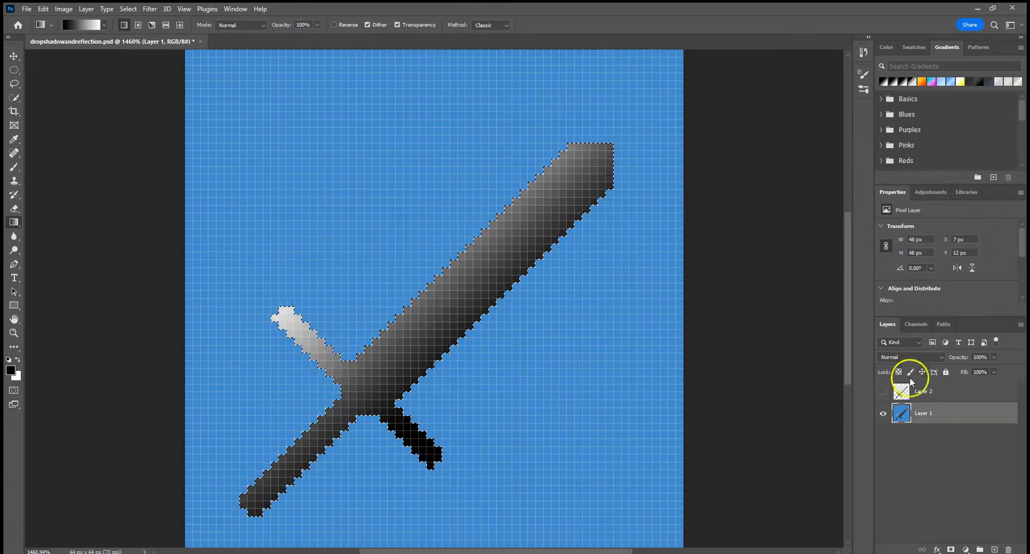
{"action": "left_click", "coordinate": [882, 392]}
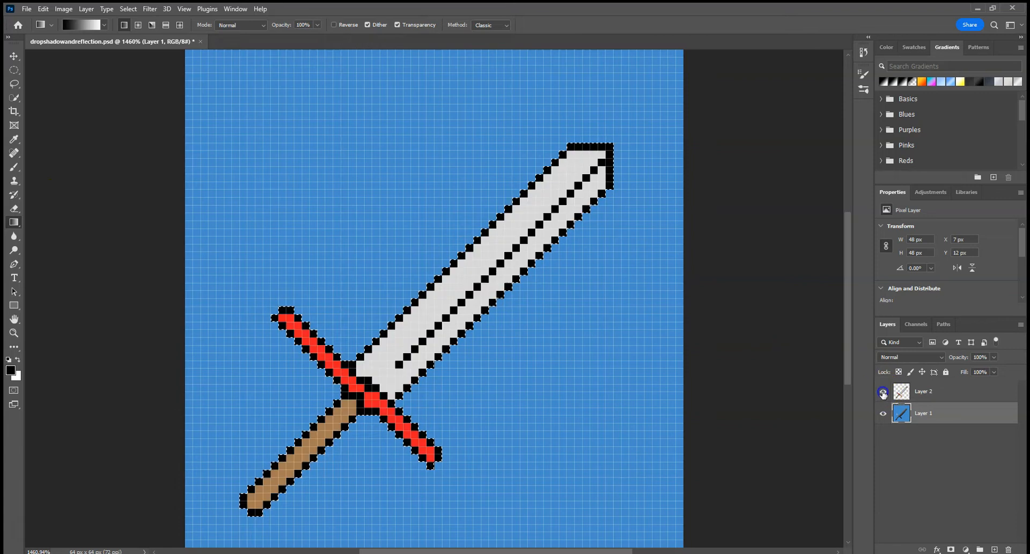
Move the sword on Layer 2 one pixel left and one pixel up to expose the gradient shadow.
{"action": "left_click", "coordinate": [13, 57]}
{"action": "left_click_drag", "start_coordinate": [425, 305], "coordinate": [410, 305]}
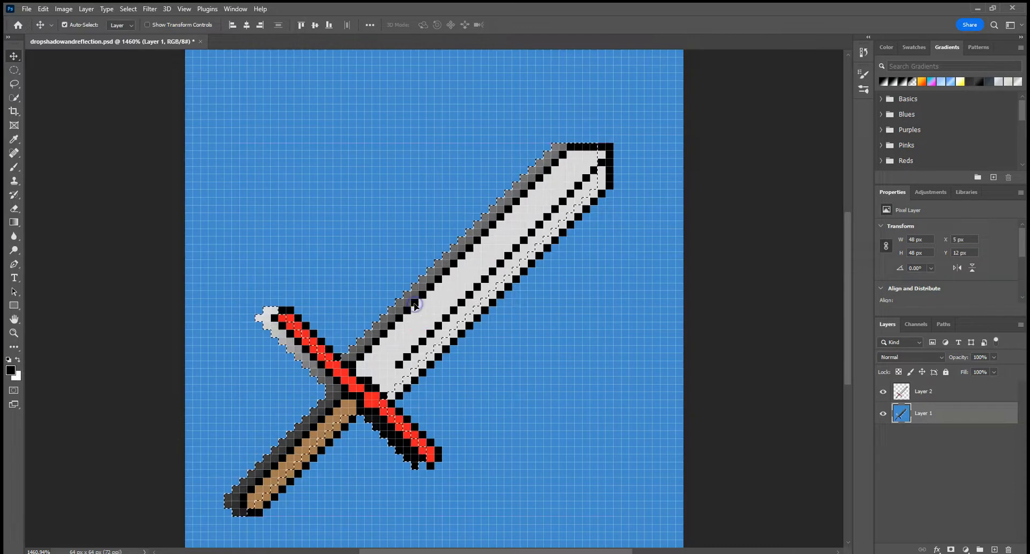
{"action": "key", "text": "ctrl+z"}
{"action": "left_click", "coordinate": [943, 396]}
{"action": "mouse_move", "coordinate": [426, 280]}
{"action": "left_mouse_down"}
{"action": "mouse_move", "coordinate": [450, 287]}
{"action": "mouse_move", "coordinate": [439, 285]}
{"action": "left_mouse_up"}
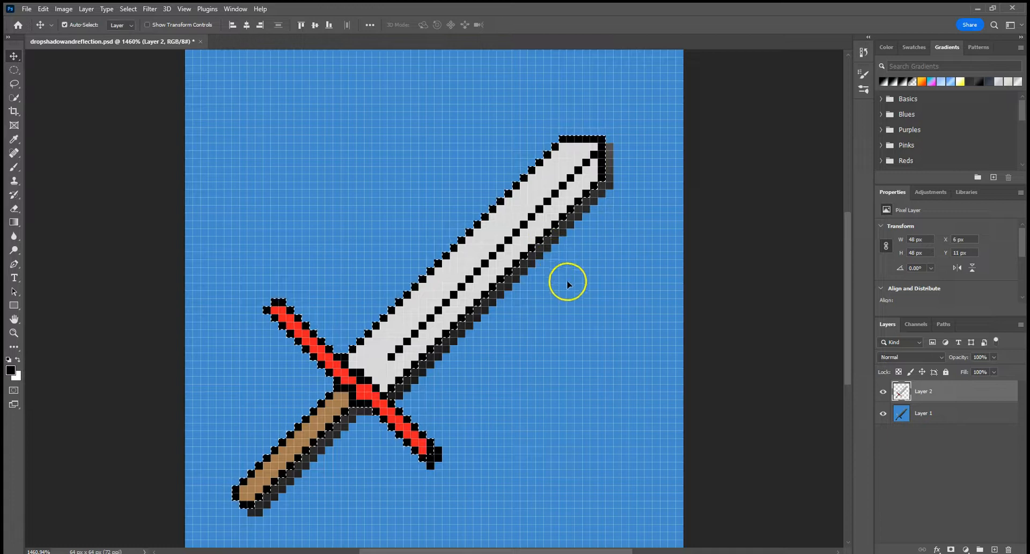
Rename Layer 2 as "sword" and Layer 1 as "shadow".
{"action": "key", "text": "alt+bracketleft"}
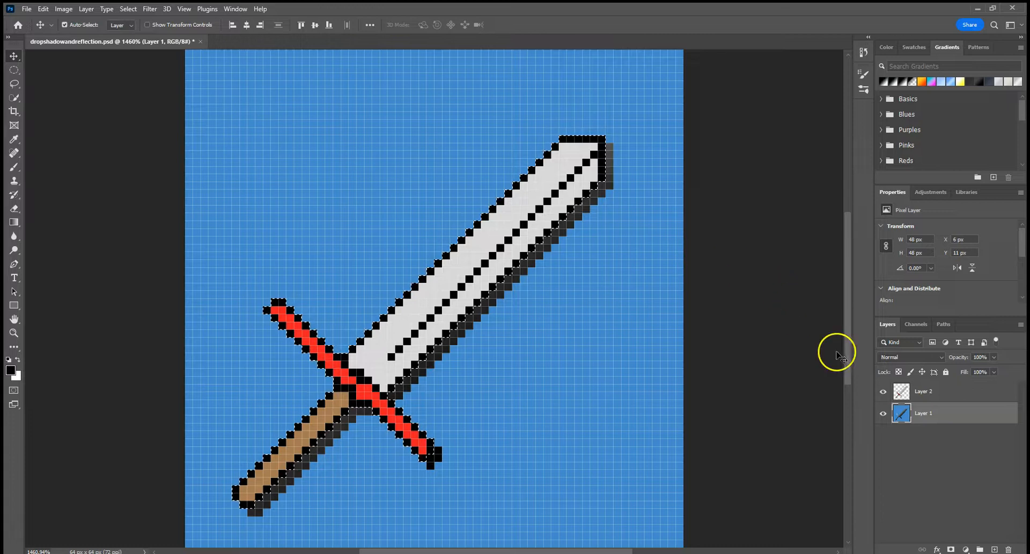
{"action": "left_click", "coordinate": [921, 396]}
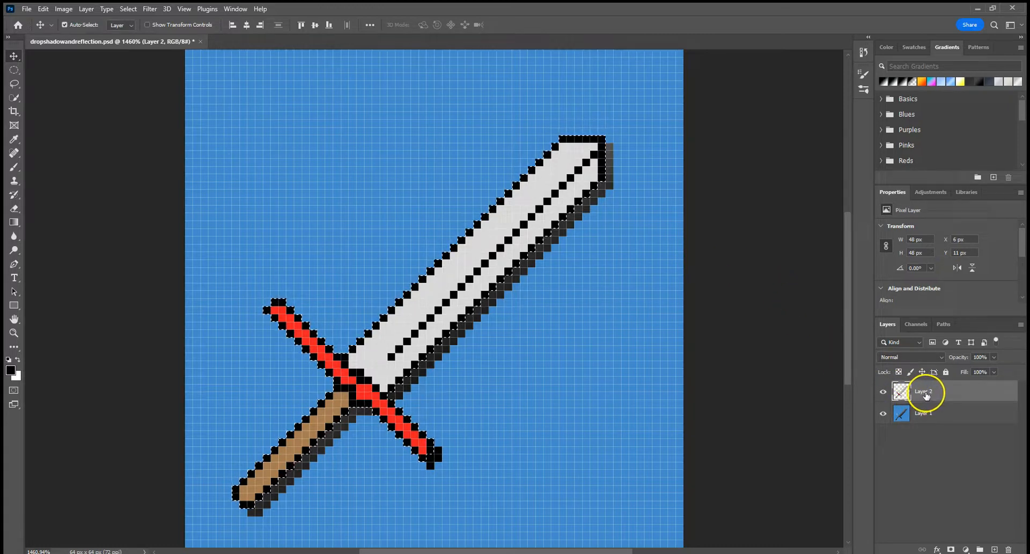
{"action": "double_click", "coordinate": [933, 395]}
{"action": "type", "text": "s"}
{"action": "double_click", "coordinate": [933, 416]}
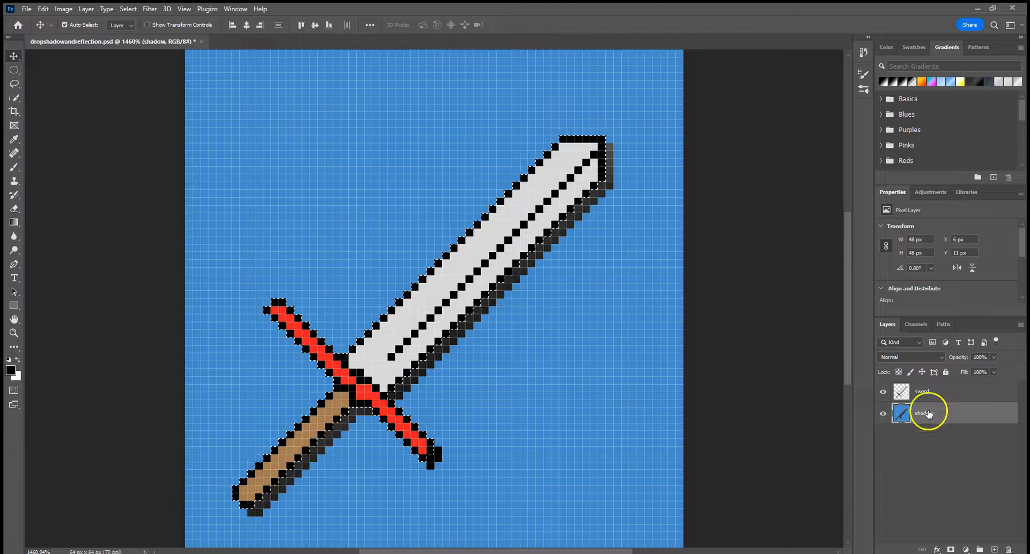
Duplicate the sword layer under the name "reflection".
{"action": "left_click", "coordinate": [921, 392]}
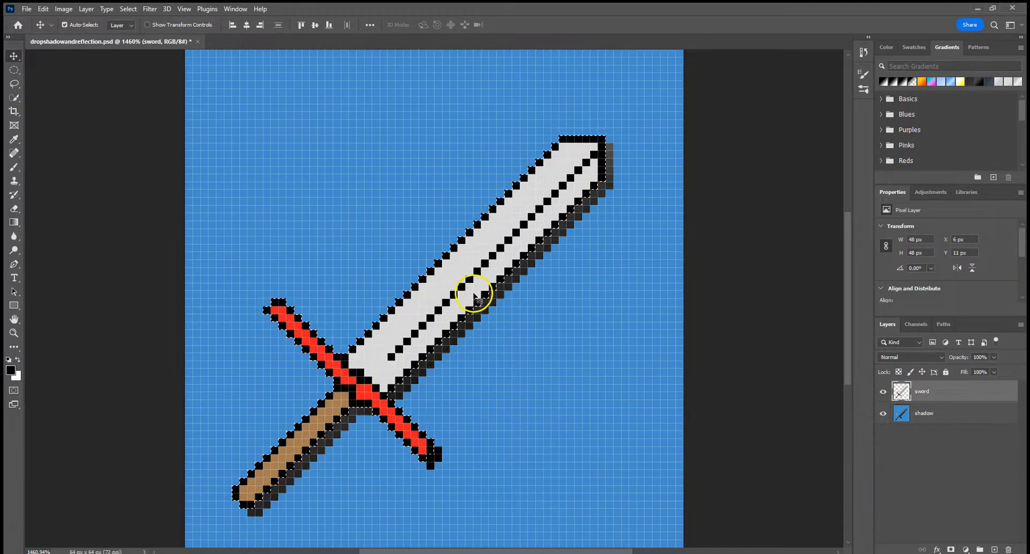
{"action": "right_click", "coordinate": [922, 389]}
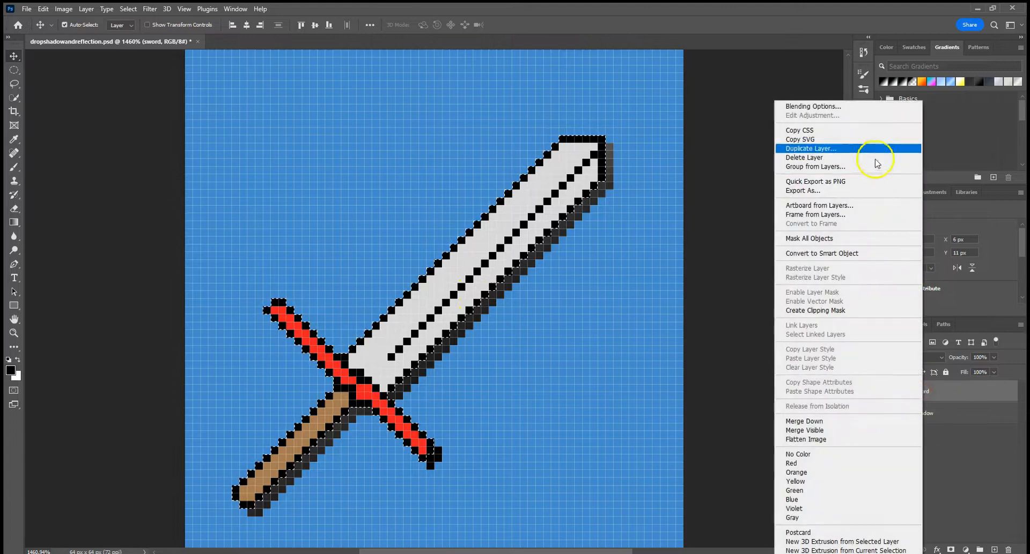
{"action": "left_click", "coordinate": [856, 151]}
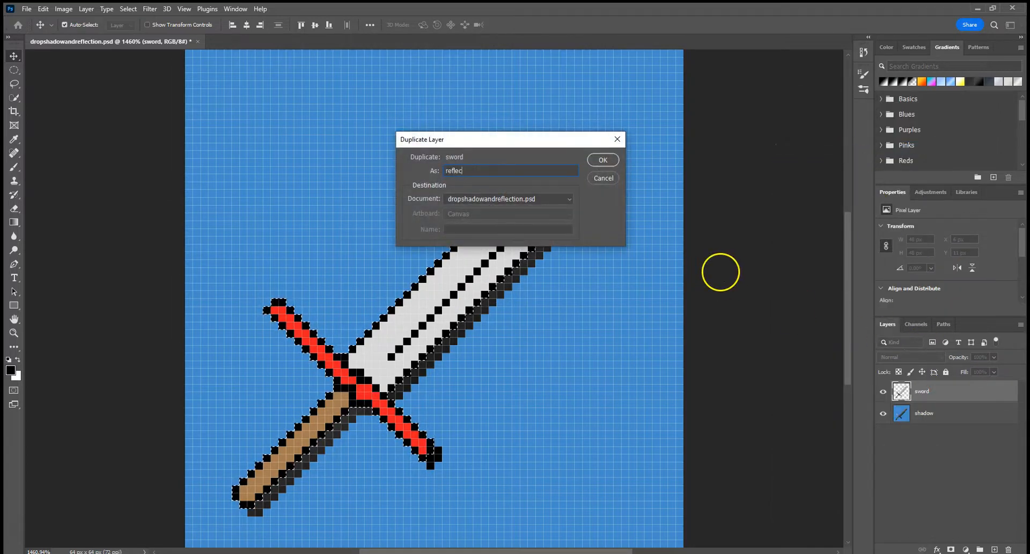
{"action": "type", "text": "reflection"}
{"action": "key", "text": "Return"}
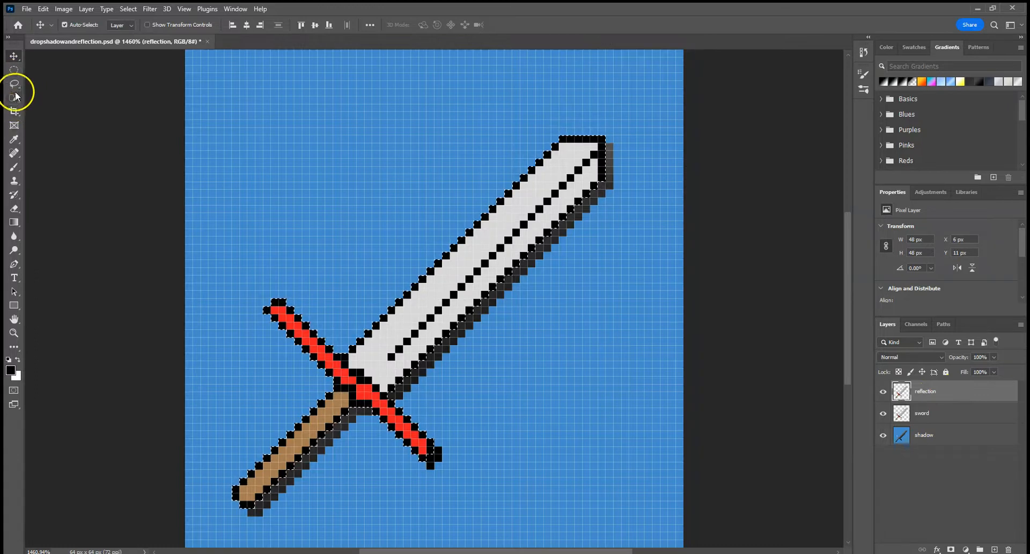
Move the reflection copy down and to the right of the original sword, to about X 15 px, Y 17 px.
{"action": "left_click_drag", "start_coordinate": [423, 321], "coordinate": [452, 377]}
{"action": "scroll", "coordinate": [558, 355], "scroll_direction": "down", "scroll_amount": 3}
{"action": "left_click_drag", "start_coordinate": [451, 333], "coordinate": [494, 283]}
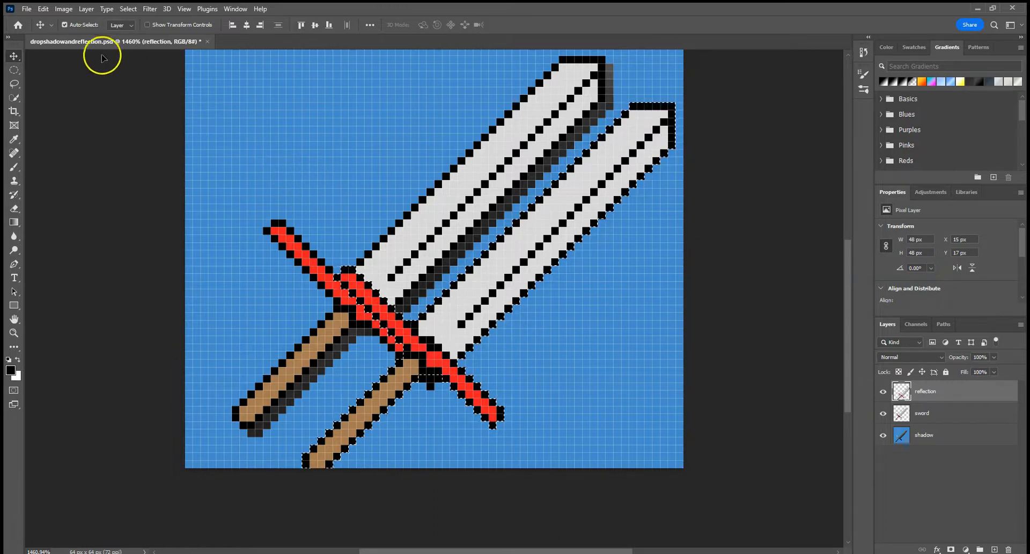
Try enlarging the canvas height to 128 pixels with a centred anchor, and undo the resize.
{"action": "left_click", "coordinate": [63, 10]}
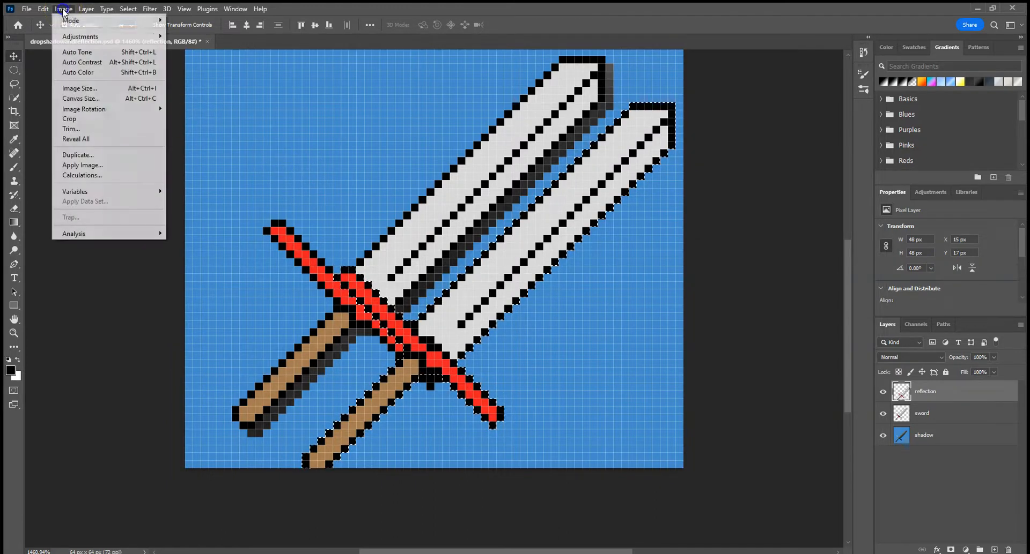
{"action": "left_click", "coordinate": [97, 102]}
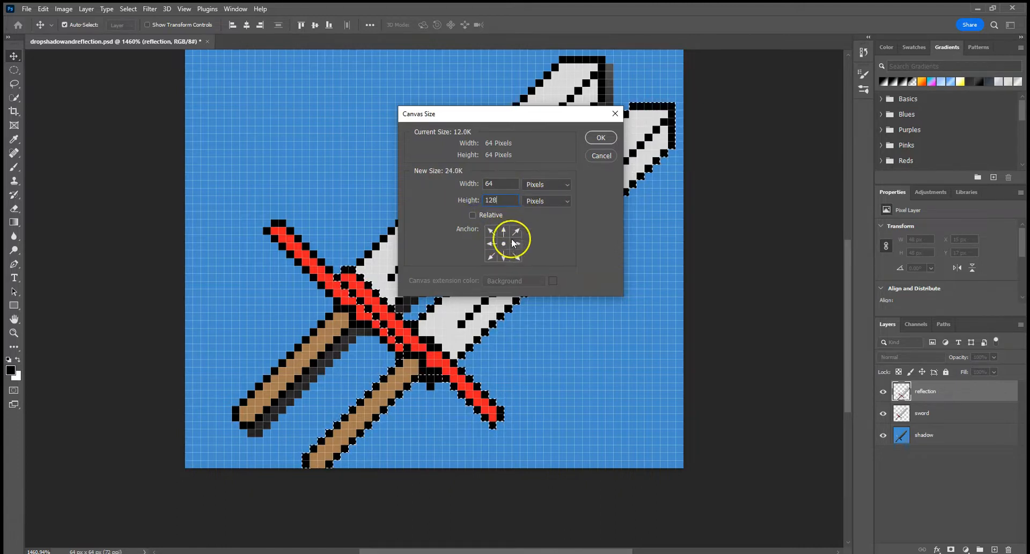
{"action": "left_click", "coordinate": [598, 138]}
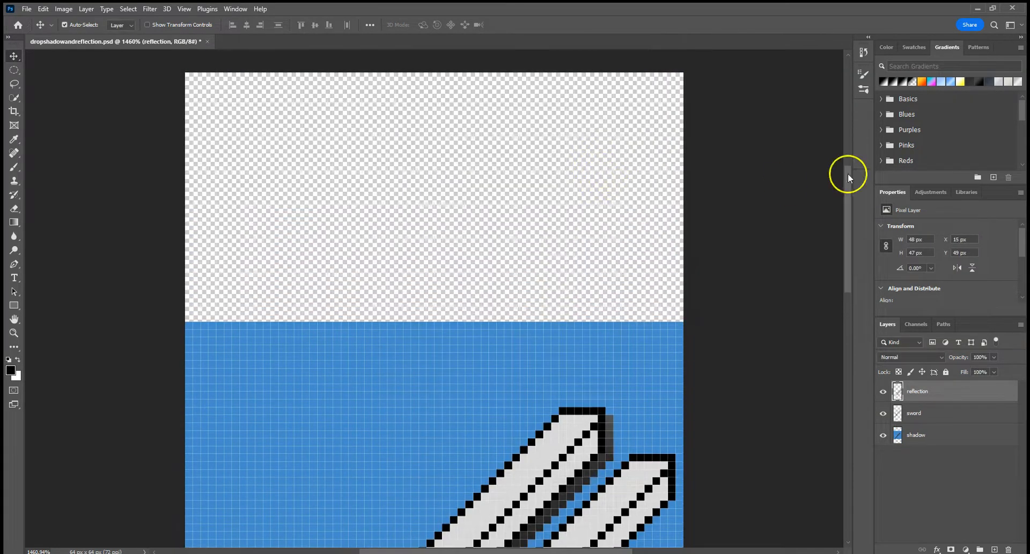
{"action": "left_click_drag", "start_coordinate": [848, 201], "coordinate": [818, 261]}
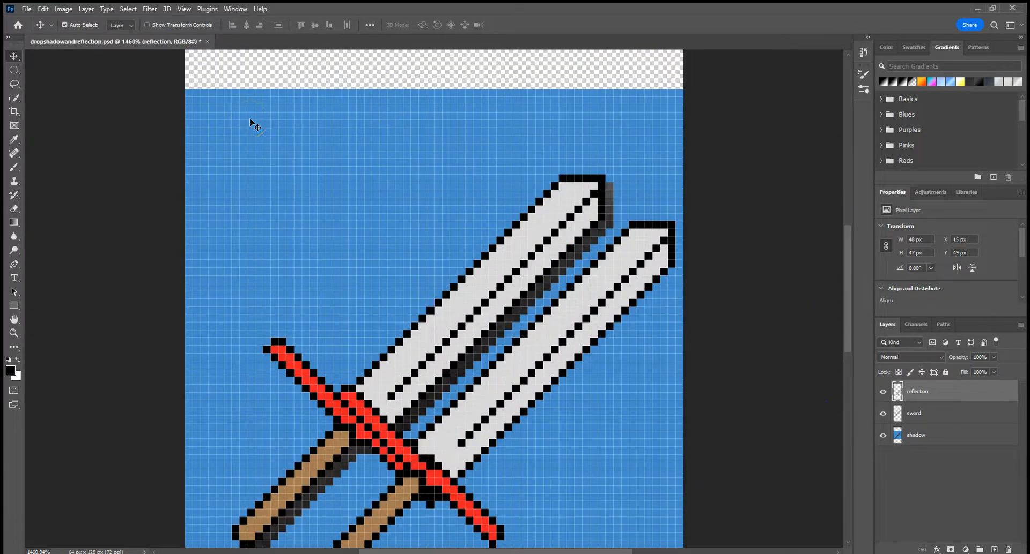
{"action": "key", "text": "ctrl+z"}
{"action": "key", "text": "ctrl+z"}
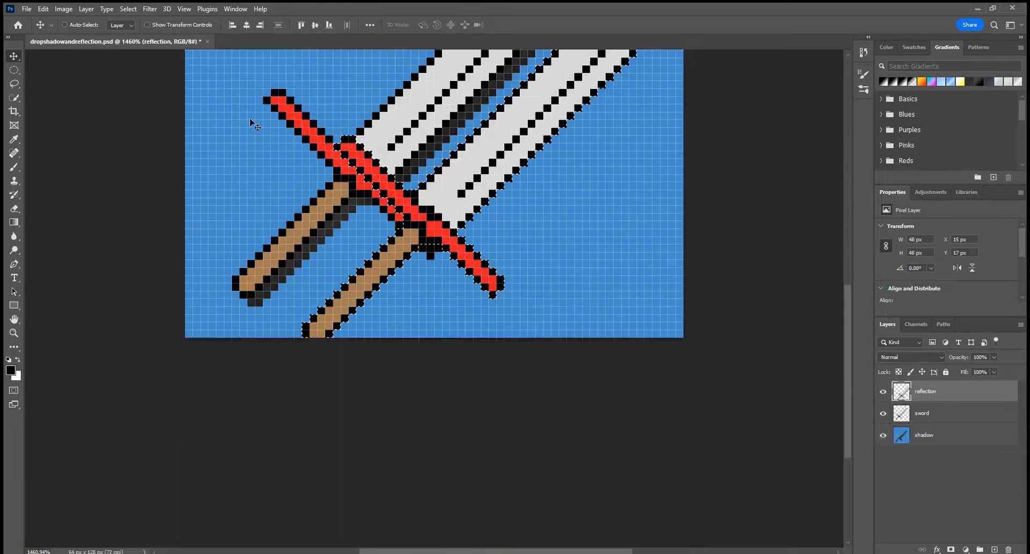
Set the canvas height to 96 pixels with the anchor at top centre, so the extra space is added below the artwork.
{"action": "scroll", "coordinate": [276, 128], "scroll_direction": "up", "scroll_amount": 1}
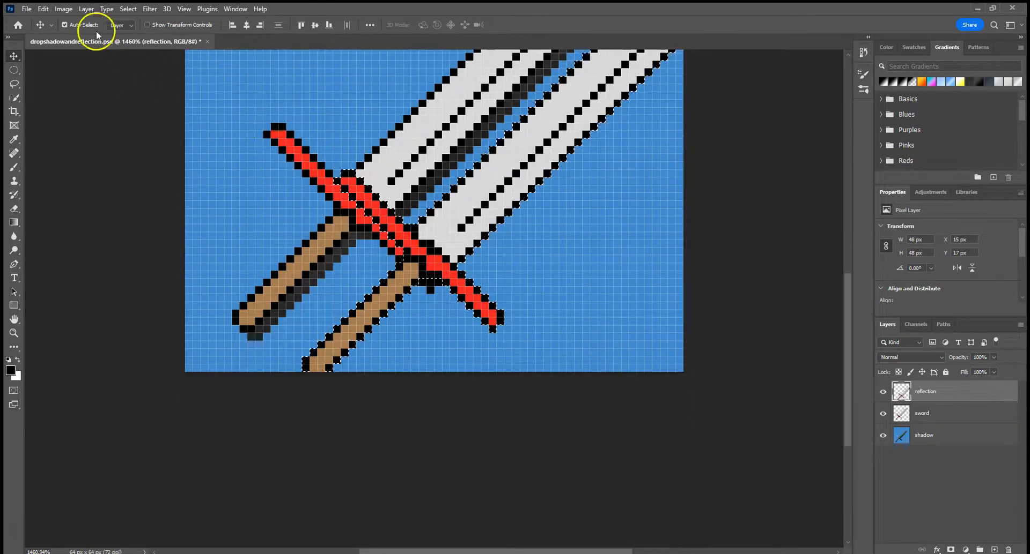
{"action": "left_click", "coordinate": [63, 8]}
{"action": "left_click", "coordinate": [86, 99]}
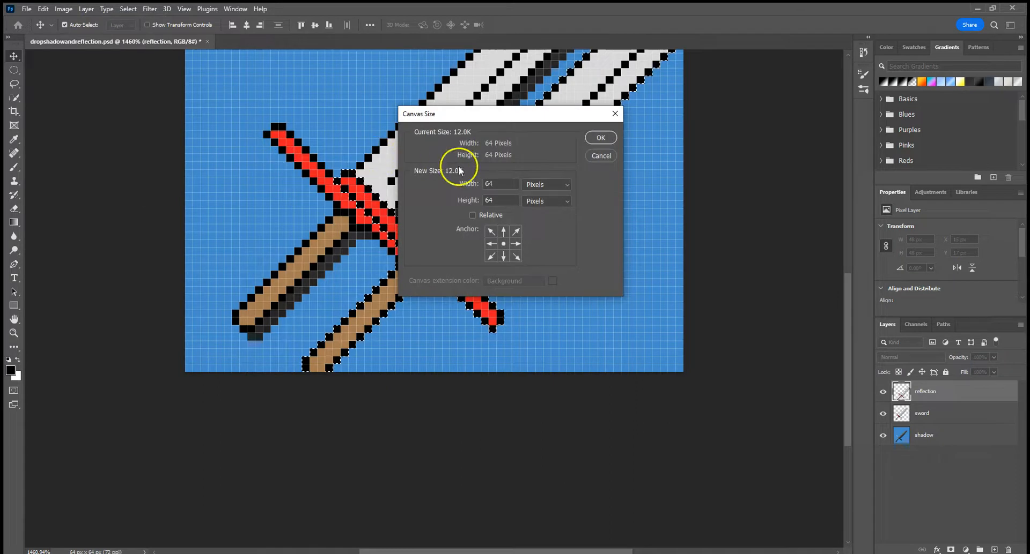
{"action": "double_click", "coordinate": [505, 200]}
{"action": "type", "text": "128"}
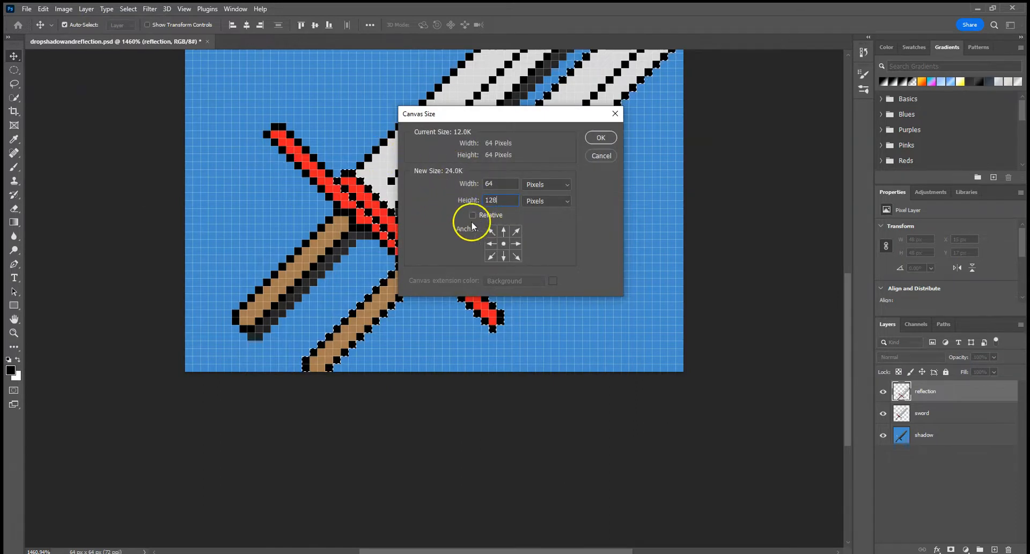
{"action": "left_click", "coordinate": [503, 230]}
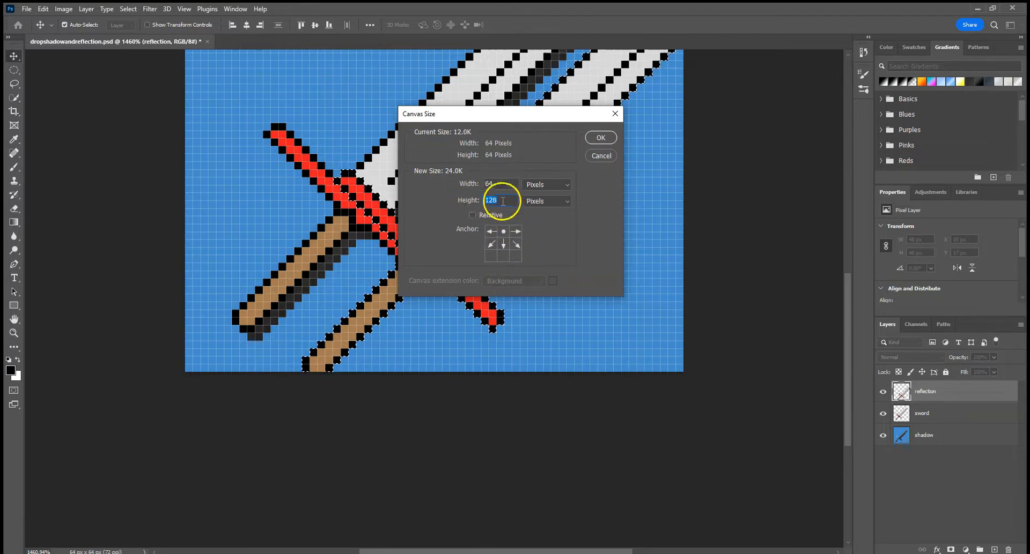
{"action": "type", "text": "96"}
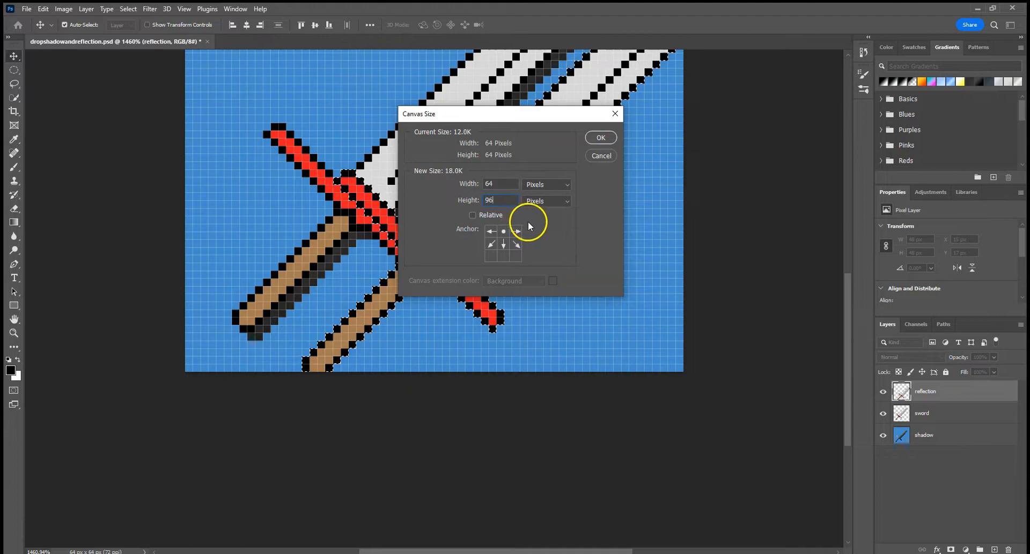
{"action": "left_click", "coordinate": [593, 138]}
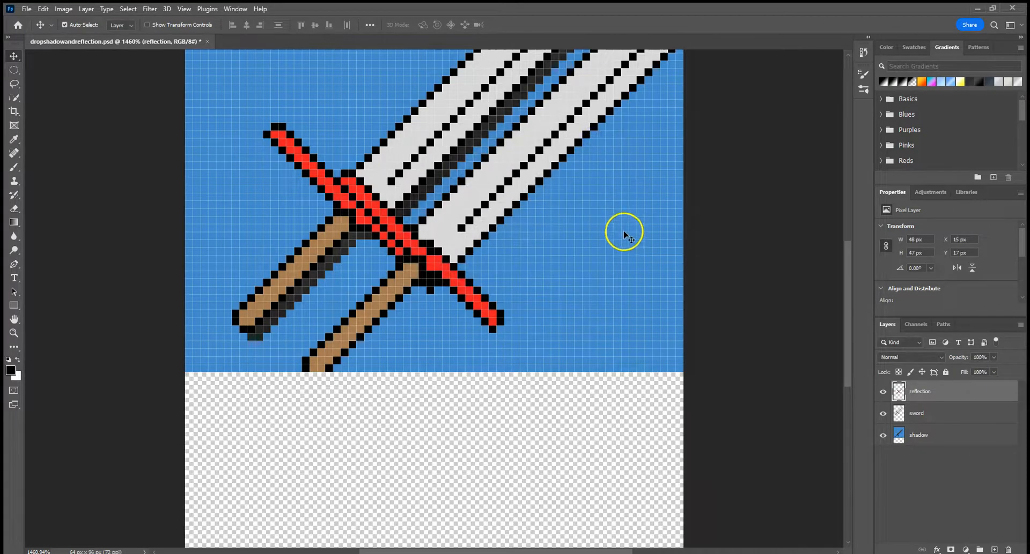
Move the reflection copy up and to the right, to about X 25 px, Y 15 px.
{"action": "scroll", "coordinate": [624, 234], "scroll_direction": "down", "scroll_amount": 3}
{"action": "left_click", "coordinate": [931, 399]}
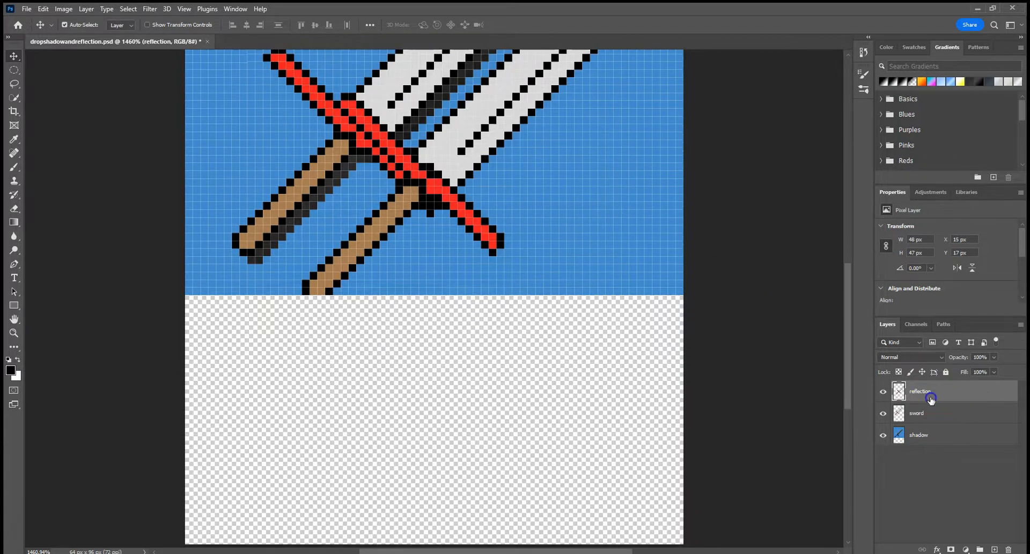
{"action": "left_click_drag", "start_coordinate": [468, 129], "coordinate": [501, 108]}
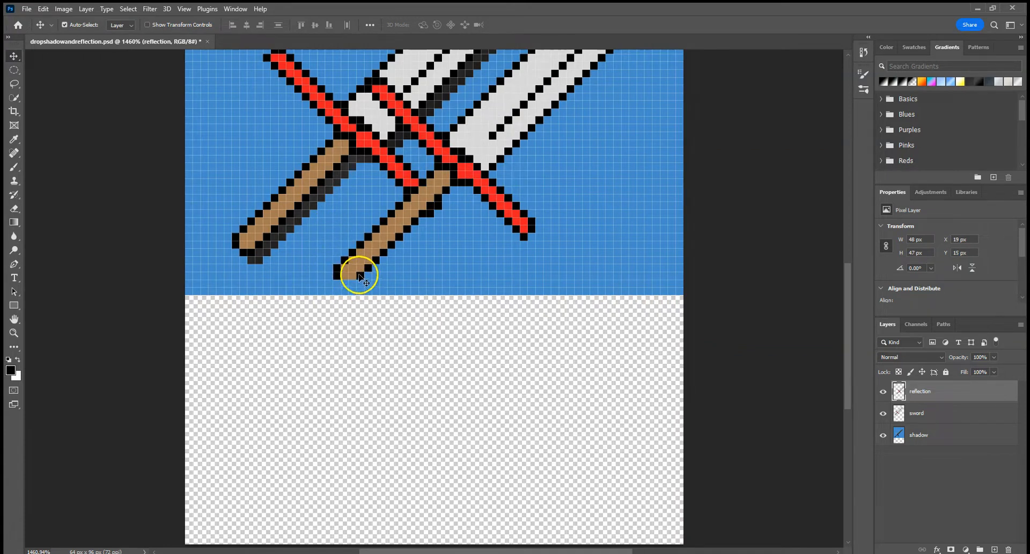
{"action": "left_click_drag", "start_coordinate": [455, 180], "coordinate": [527, 159]}
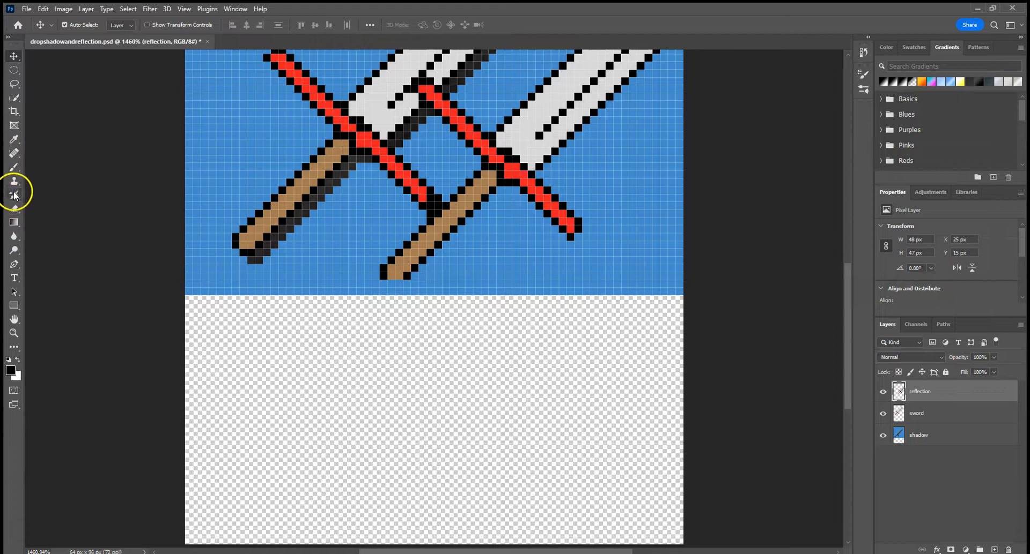
Sample the blue background colour and fill the empty lower canvas area on the shadow layer with the Paint Bucket.
{"action": "key", "text": "i"}
{"action": "left_click", "coordinate": [215, 148]}
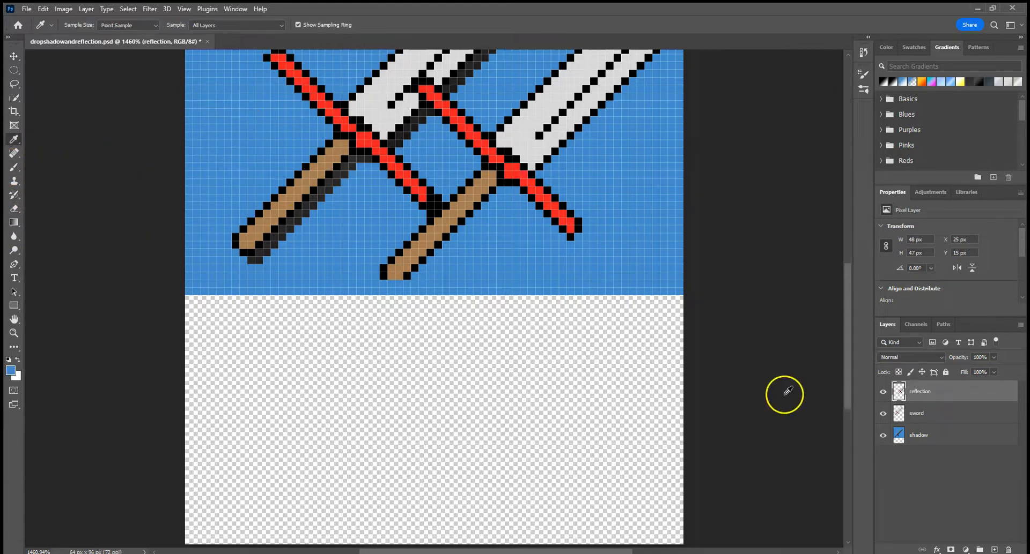
{"action": "left_click", "coordinate": [933, 437]}
{"action": "left_click", "coordinate": [259, 150]}
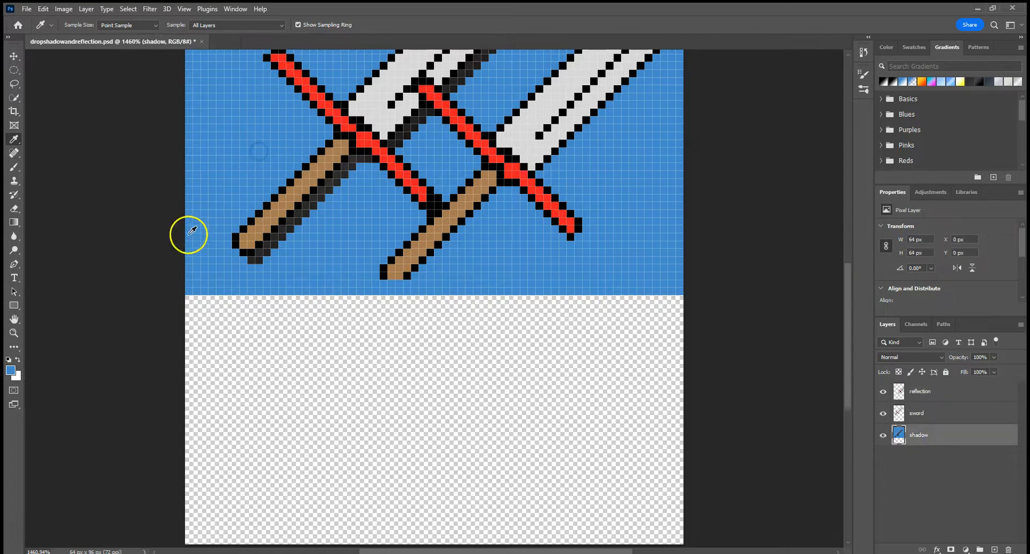
{"action": "left_click", "coordinate": [14, 227]}
{"action": "right_click", "coordinate": [14, 231]}
{"action": "left_click", "coordinate": [62, 236]}
{"action": "left_click", "coordinate": [278, 387]}
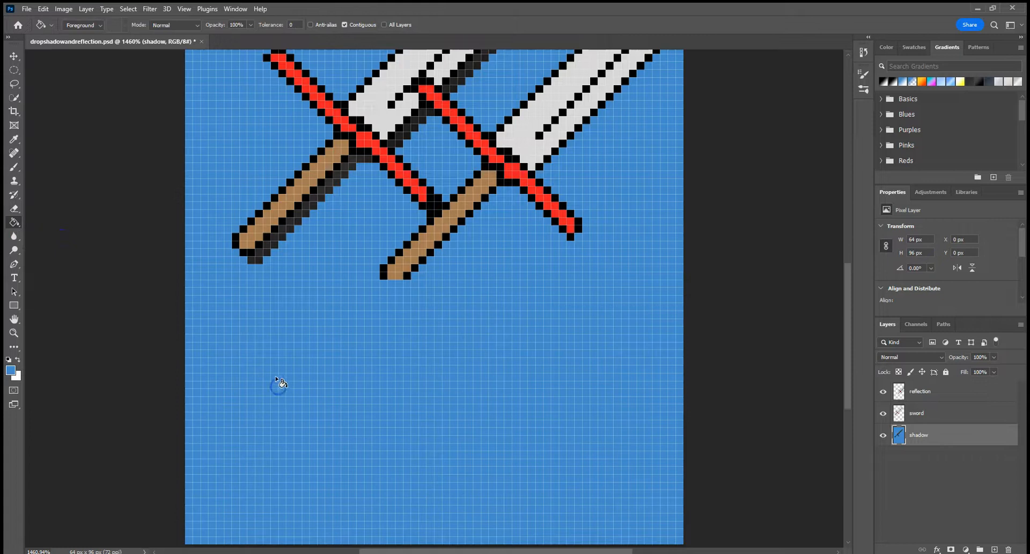
Move the reflection copy below the original sword, to about X 13 px, Y 40 px.
{"action": "scroll", "coordinate": [294, 418], "scroll_direction": "down", "scroll_amount": 4}
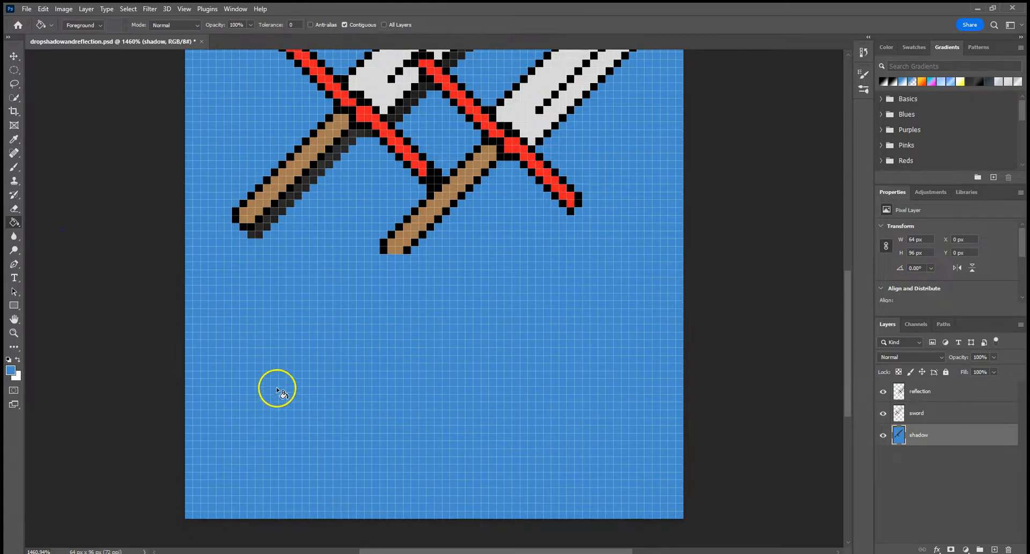
{"action": "left_click", "coordinate": [15, 57]}
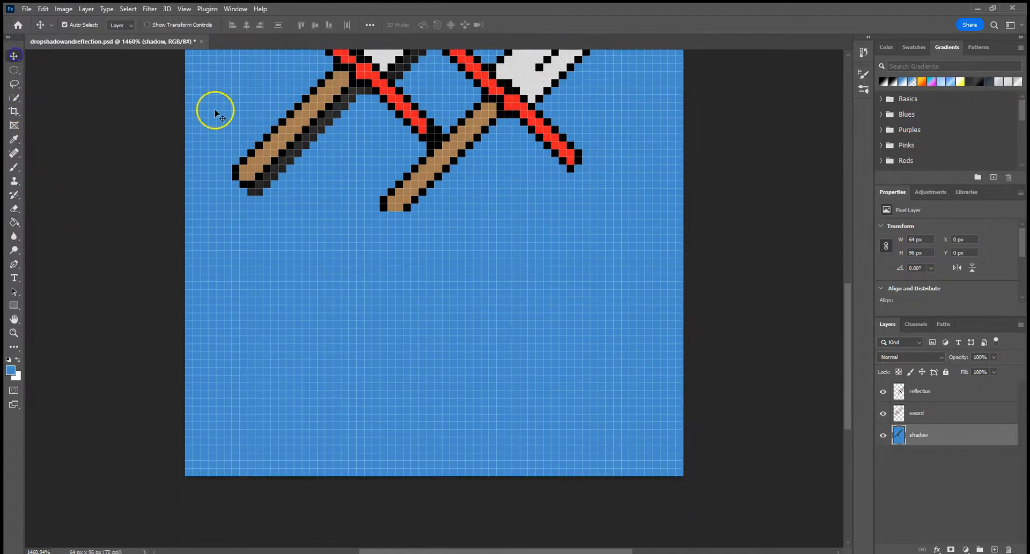
{"action": "left_click", "coordinate": [516, 91]}
{"action": "left_click_drag", "start_coordinate": [516, 91], "coordinate": [426, 298]}
{"action": "scroll", "coordinate": [619, 322], "scroll_direction": "up", "scroll_amount": 5}
{"action": "scroll", "coordinate": [616, 321], "scroll_direction": "up", "scroll_amount": 1}
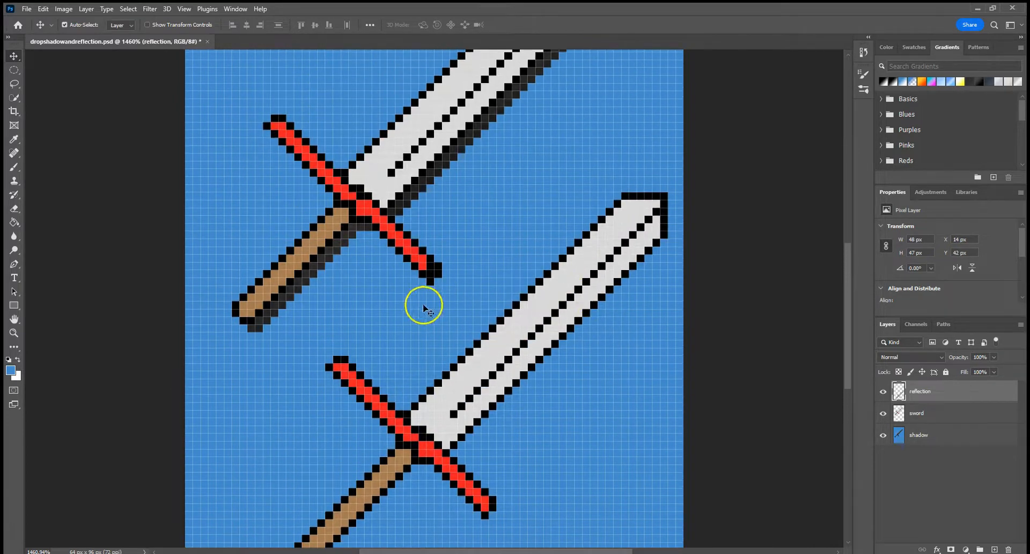
{"action": "mouse_move", "coordinate": [476, 365]}
{"action": "left_mouse_down"}
{"action": "mouse_move", "coordinate": [558, 289]}
{"action": "mouse_move", "coordinate": [480, 330]}
{"action": "mouse_move", "coordinate": [468, 350]}
{"action": "left_mouse_up"}
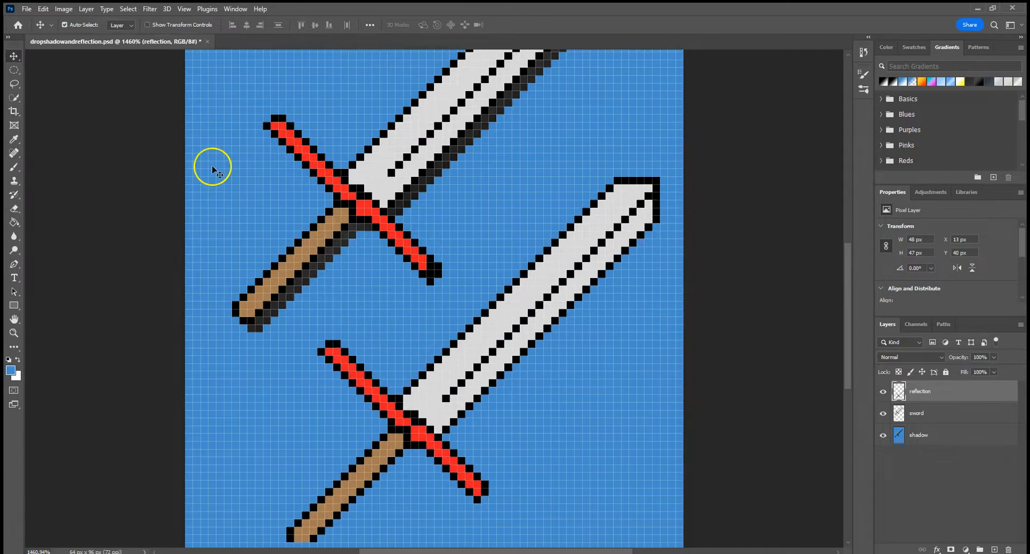
Rotate the reflection 90° clockwise and move it below the sword's handle, to about X 4 px, Y 59 px.
{"action": "left_click", "coordinate": [43, 8]}
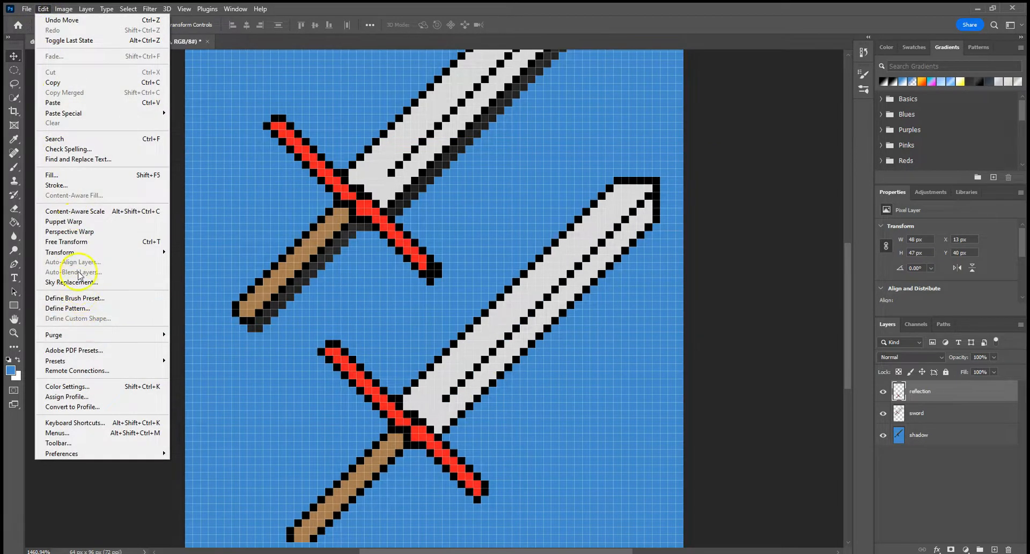
{"action": "mouse_move", "coordinate": [80, 252]}
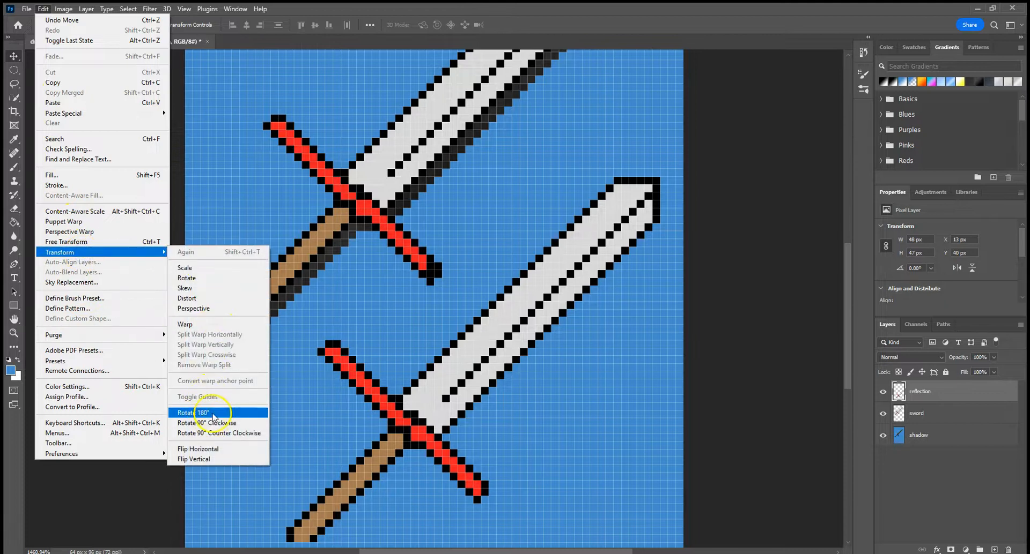
{"action": "left_click", "coordinate": [211, 423]}
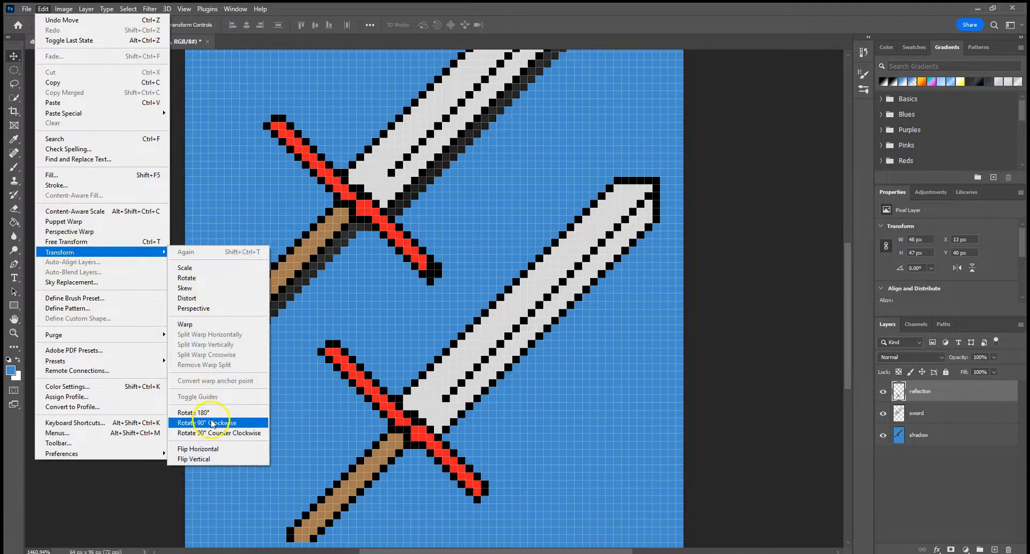
{"action": "left_click_drag", "start_coordinate": [424, 337], "coordinate": [348, 481]}
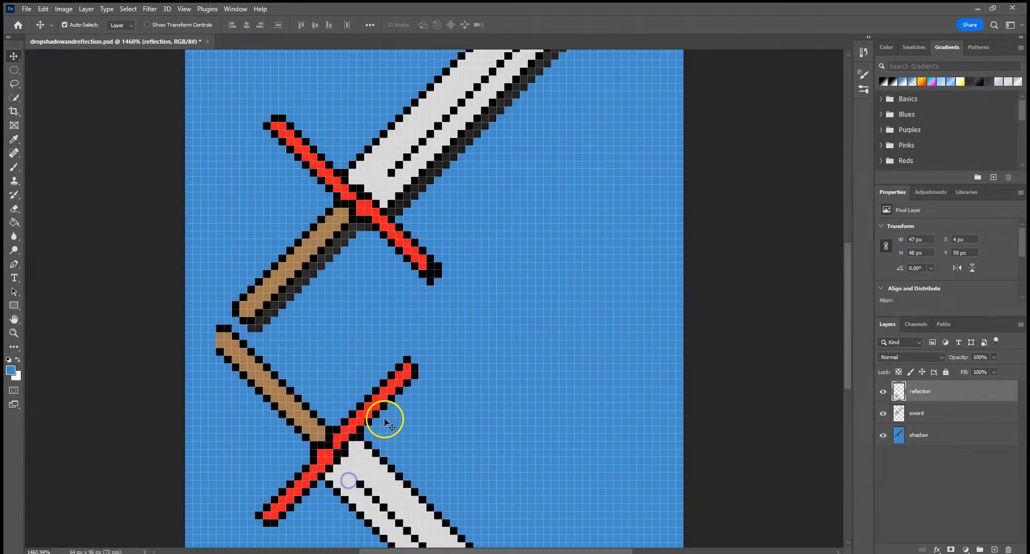
Draw the missing black outline pixels at the end of the reflection's handle with the Pencil tool.
{"action": "scroll", "coordinate": [386, 418], "scroll_direction": "down", "scroll_amount": 1}
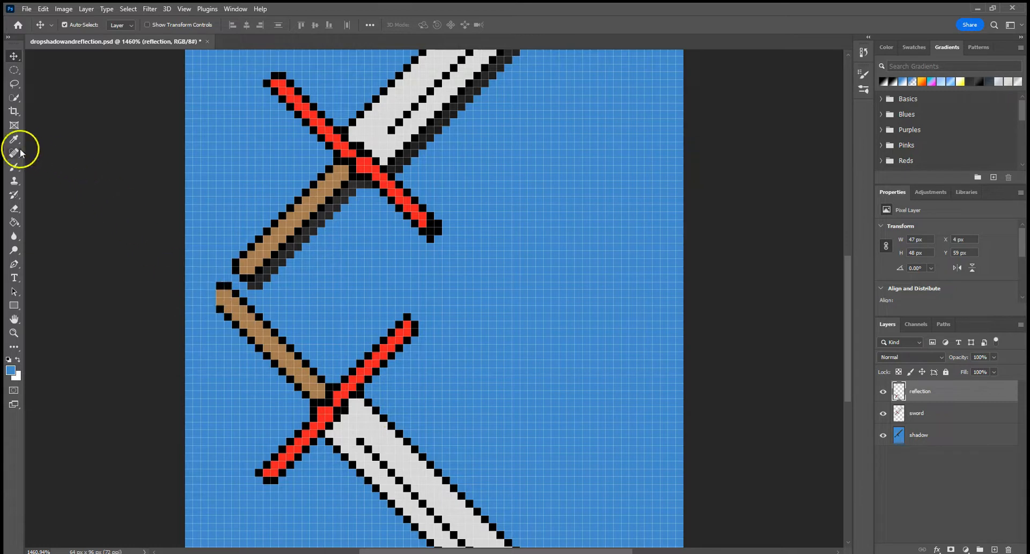
{"action": "left_click", "coordinate": [15, 167]}
{"action": "left_click", "coordinate": [45, 178]}
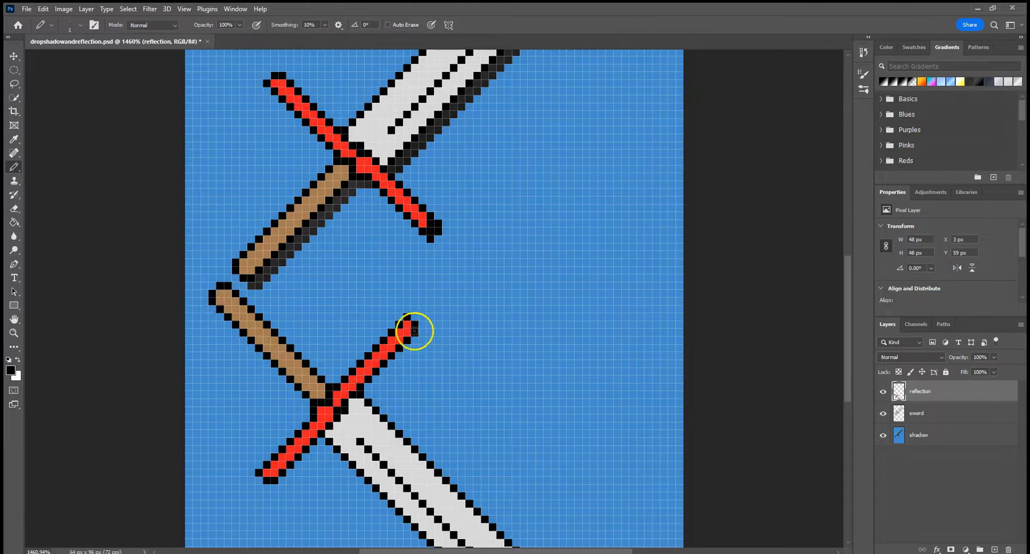
Move the reflection up and to the right, to about X 17 px, Y 53 px.
{"action": "left_click", "coordinate": [15, 56]}
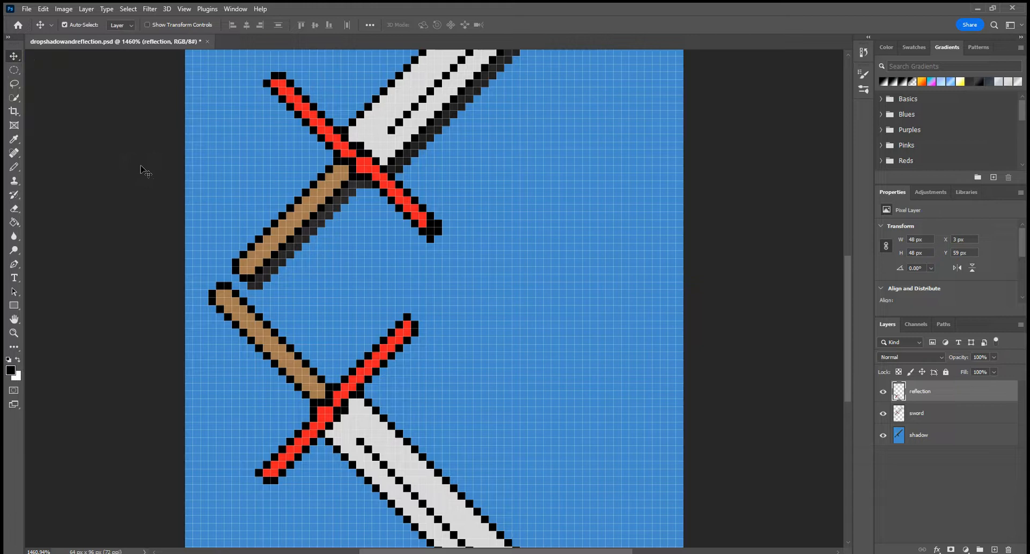
{"action": "scroll", "coordinate": [339, 222], "scroll_direction": "up", "scroll_amount": 3}
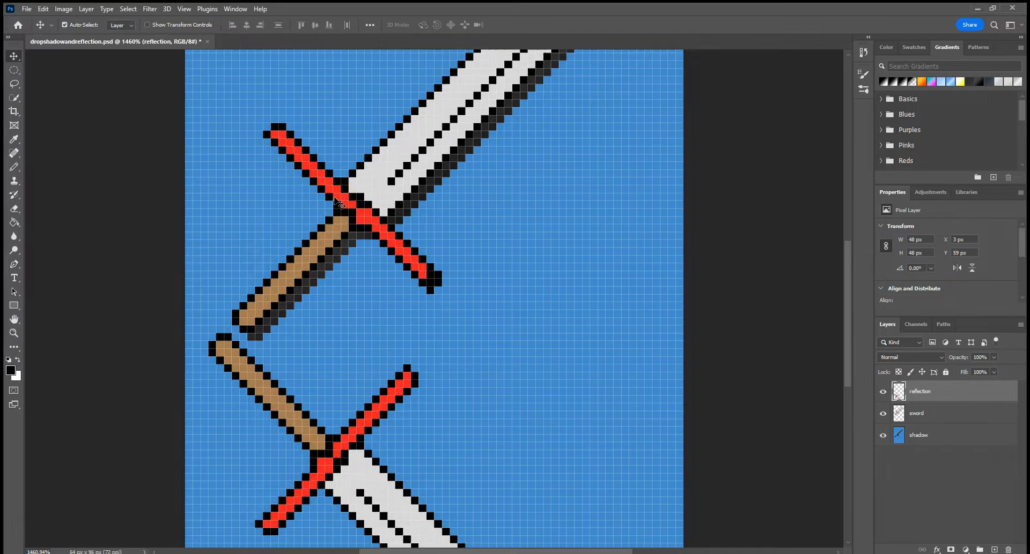
{"action": "scroll", "coordinate": [343, 209], "scroll_direction": "down", "scroll_amount": 7}
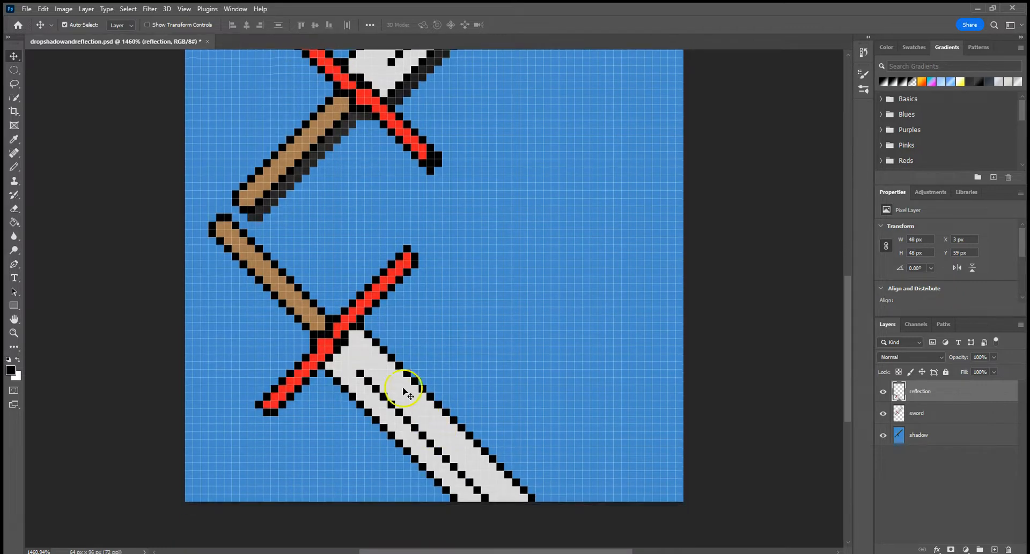
{"action": "left_click_drag", "start_coordinate": [326, 336], "coordinate": [450, 307]}
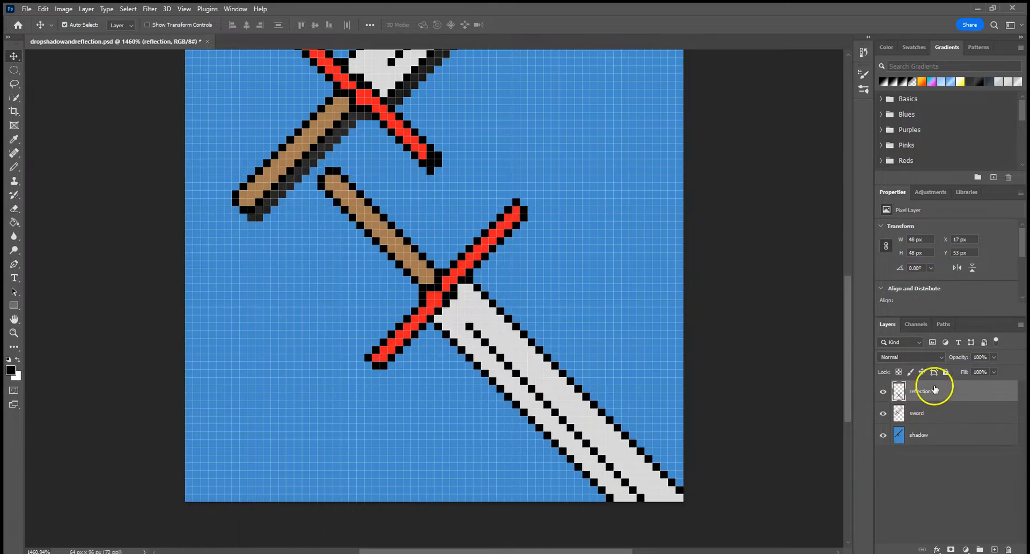
Set up the Gradient tool with the Foreground to Transparent preset from the Basics group.
{"action": "left_click", "coordinate": [14, 222]}
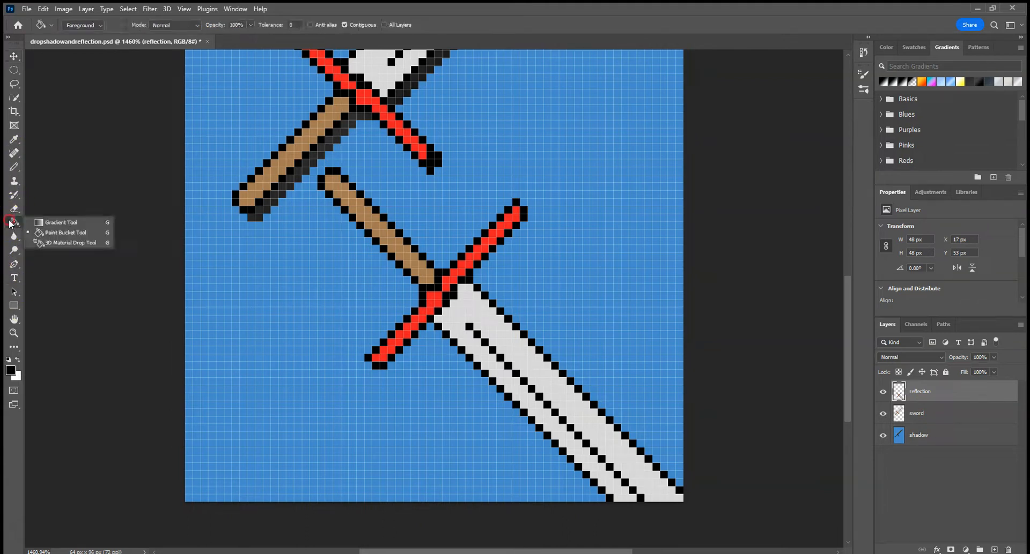
{"action": "left_click", "coordinate": [50, 224]}
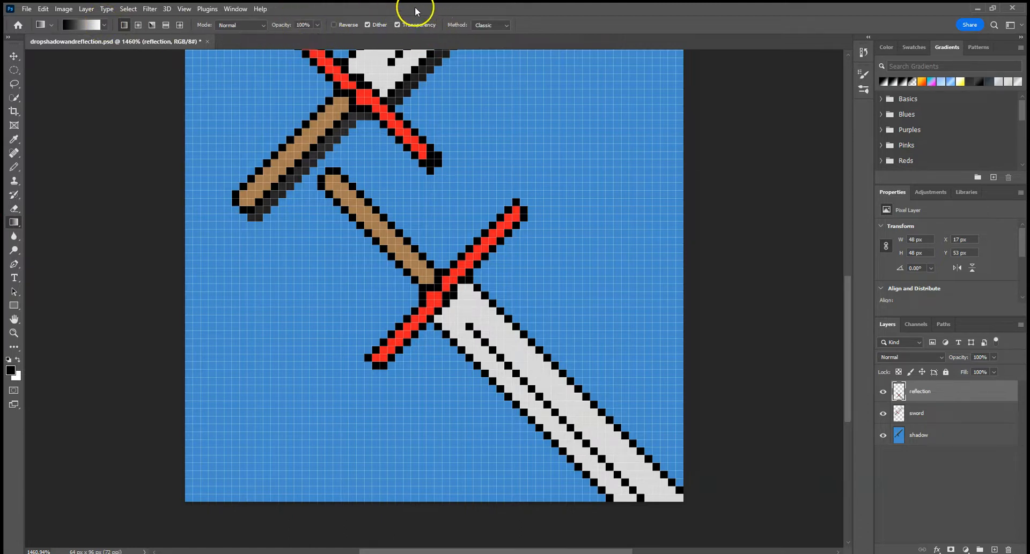
{"action": "left_click", "coordinate": [104, 25]}
{"action": "scroll", "coordinate": [61, 83], "scroll_direction": "down", "scroll_amount": 3}
{"action": "scroll", "coordinate": [63, 84], "scroll_direction": "up", "scroll_amount": 3}
{"action": "left_click", "coordinate": [34, 45]}
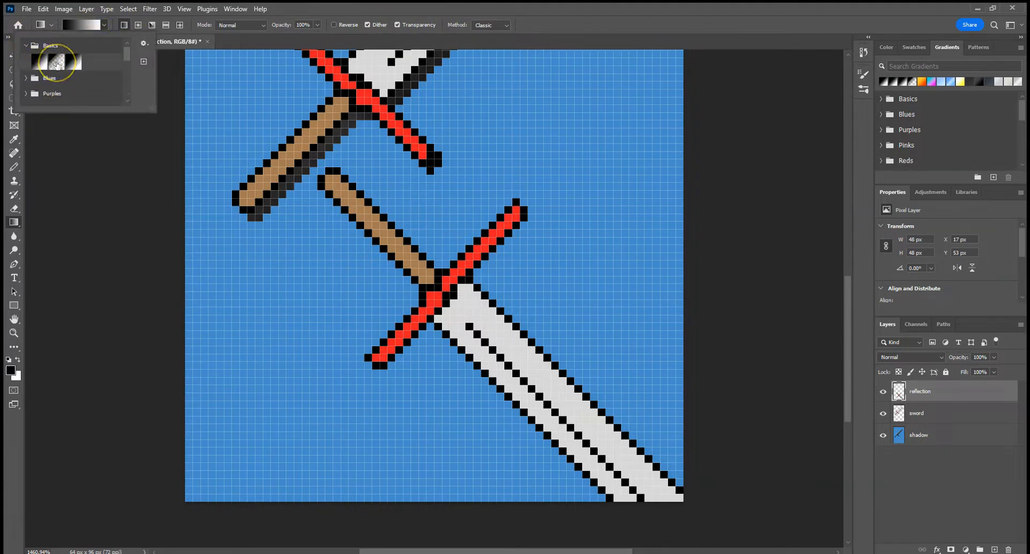
{"action": "left_click", "coordinate": [57, 64]}
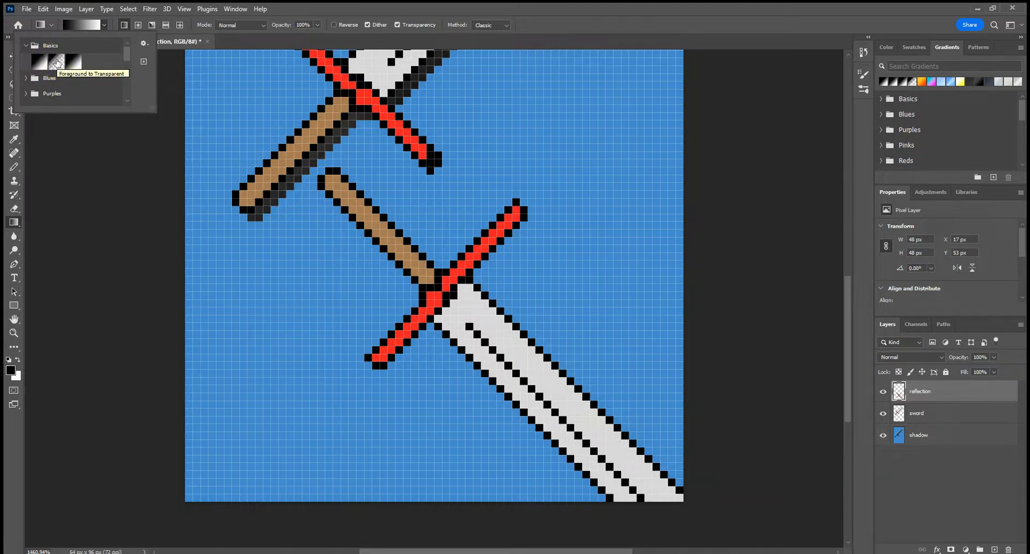
{"action": "left_click", "coordinate": [52, 65]}
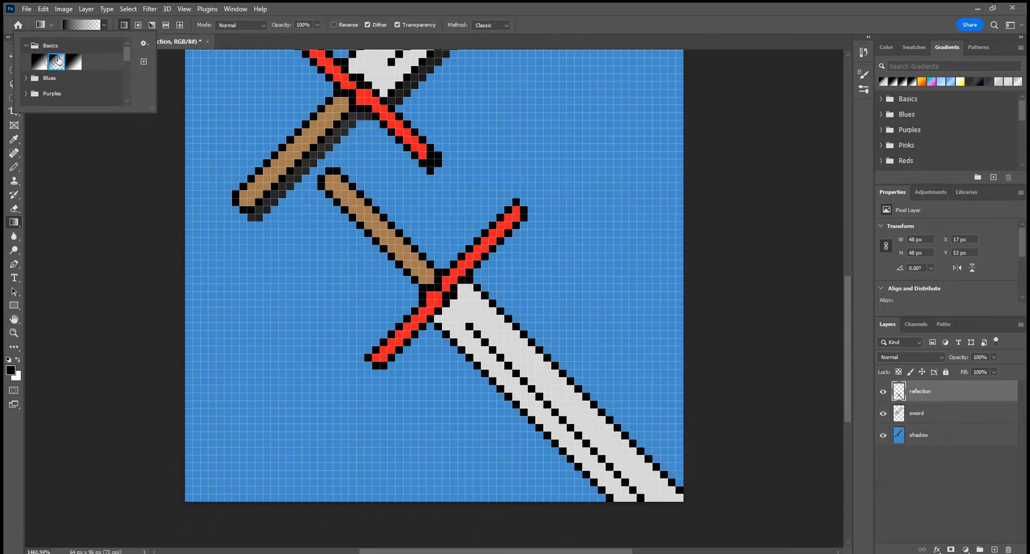
{"action": "left_click", "coordinate": [195, 42]}
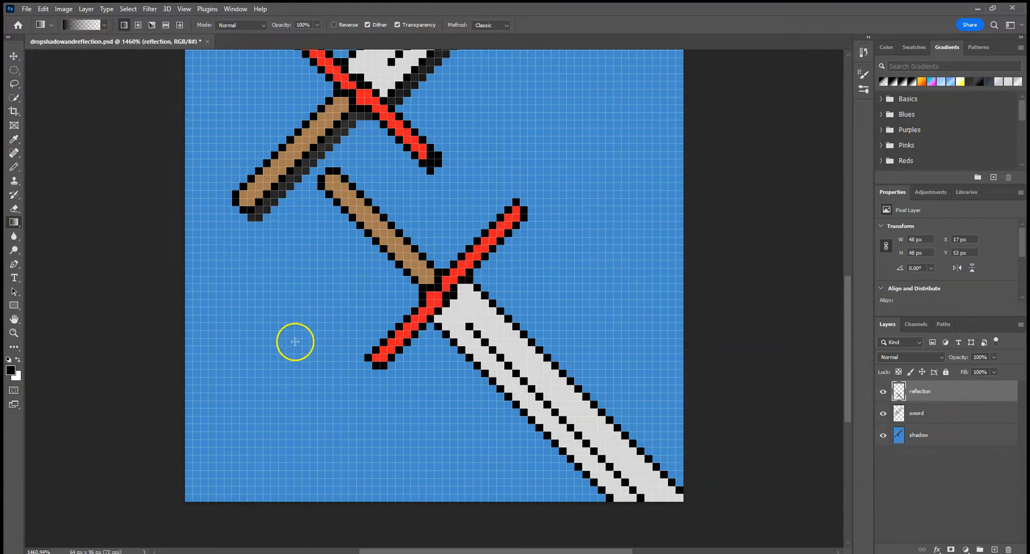
Sample the blue background as the foreground colour for the Gradient tool.
{"action": "key", "text": "i"}
{"action": "left_click", "coordinate": [254, 297]}
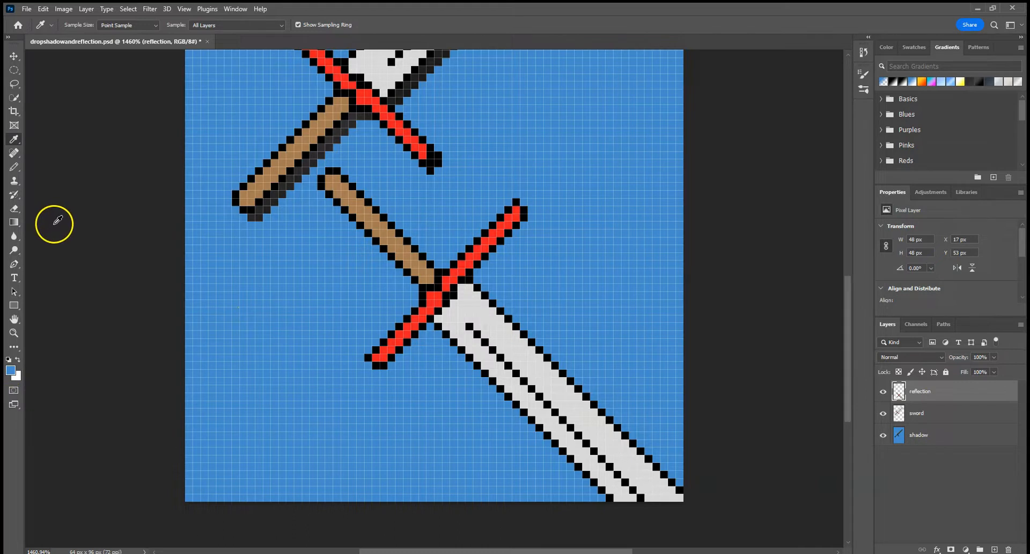
{"action": "left_click", "coordinate": [14, 222]}
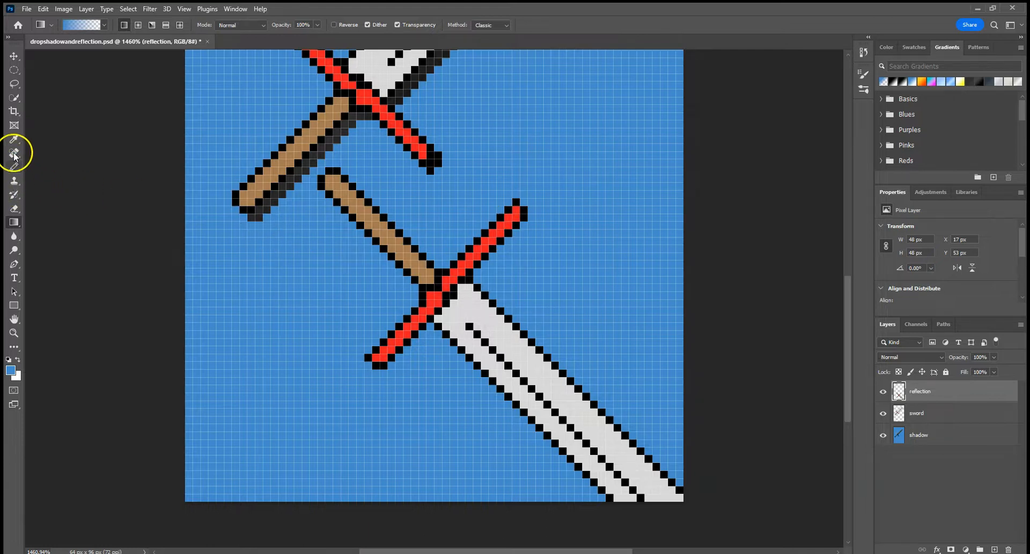
Select the whole reflected sword on the reflection layer with the Quick Selection tool.
{"action": "left_click", "coordinate": [15, 99]}
{"action": "mouse_move", "coordinate": [340, 211]}
{"action": "left_mouse_down"}
{"action": "mouse_move", "coordinate": [344, 190]}
{"action": "mouse_move", "coordinate": [464, 306]}
{"action": "mouse_move", "coordinate": [495, 300]}
{"action": "mouse_move", "coordinate": [512, 218]}
{"action": "mouse_move", "coordinate": [451, 256]}
{"action": "mouse_move", "coordinate": [371, 336]}
{"action": "mouse_move", "coordinate": [388, 367]}
{"action": "mouse_move", "coordinate": [539, 319]}
{"action": "mouse_move", "coordinate": [611, 419]}
{"action": "mouse_move", "coordinate": [448, 322]}
{"action": "left_mouse_up"}
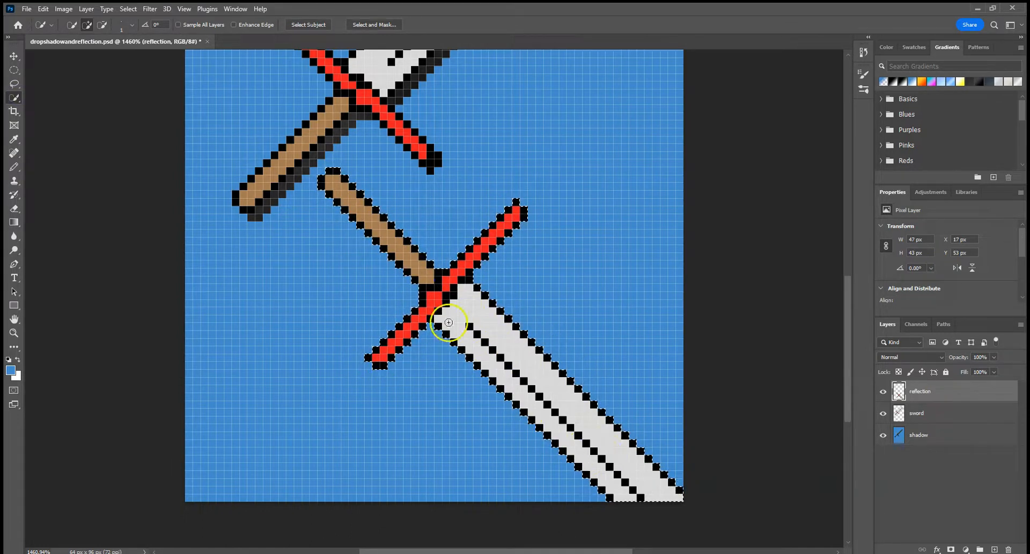
Fade the selected reflection into the blue background with a linear gradient running diagonally from beside the lower blade to beyond the handle's upper-left end.
{"action": "left_click", "coordinate": [20, 223]}
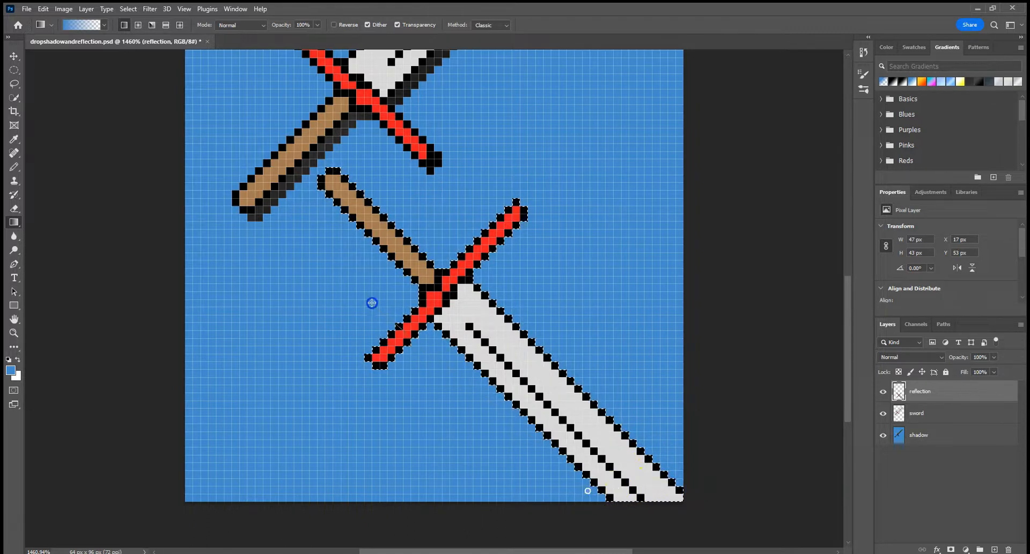
{"action": "left_click_drag", "start_coordinate": [321, 243], "coordinate": [321, 243]}
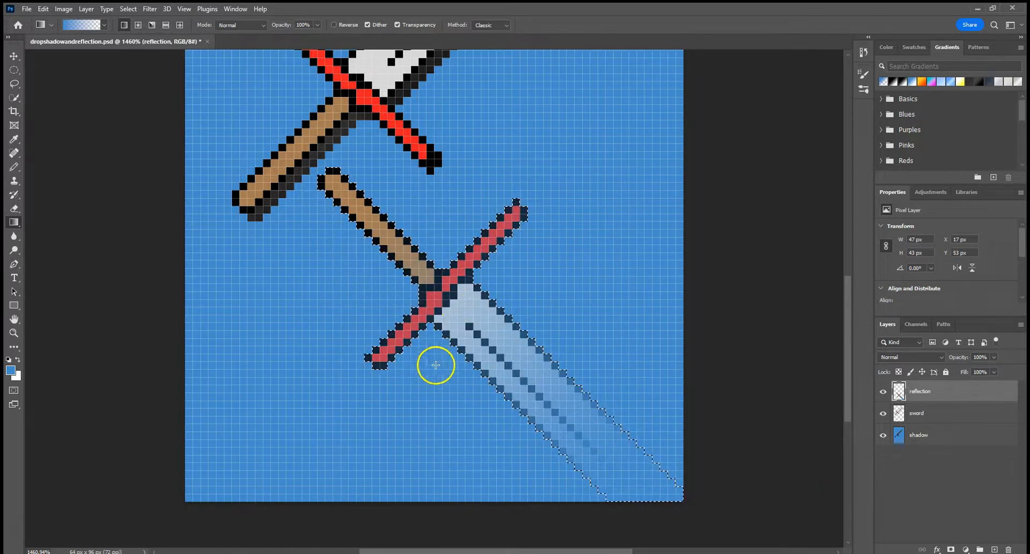
{"action": "key", "text": "ctrl+z"}
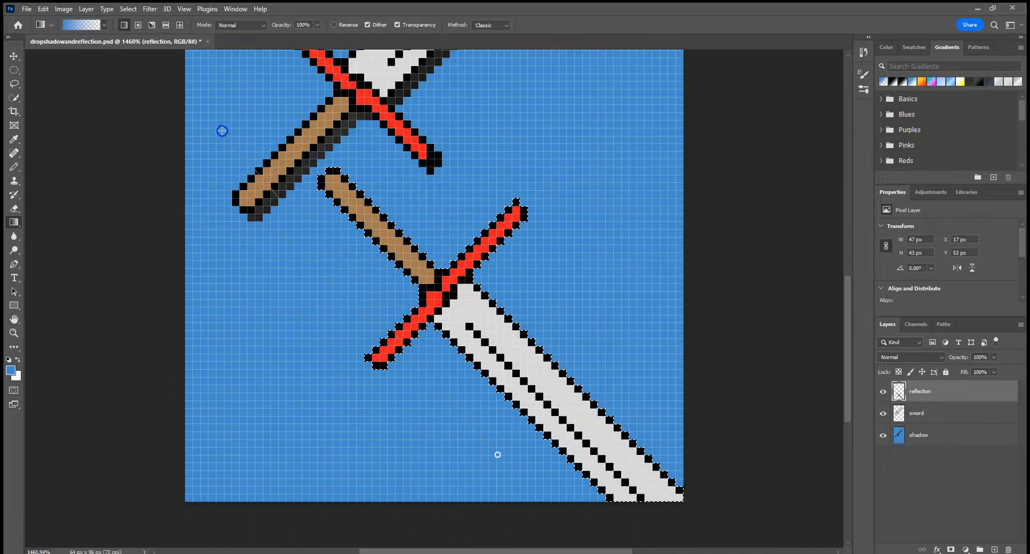
{"action": "left_click_drag", "start_coordinate": [222, 130], "coordinate": [222, 130]}
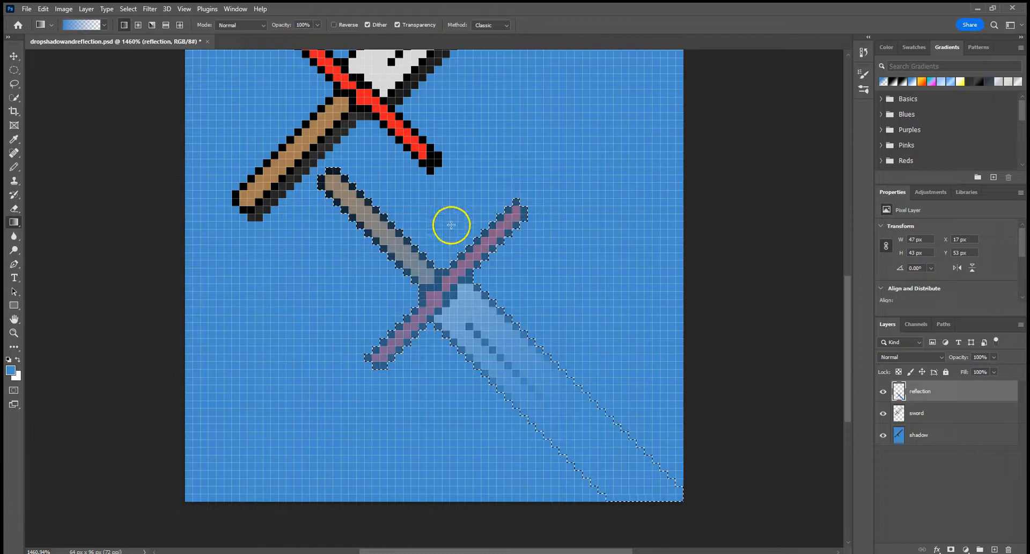
Move the faded reflection down and to the left, to X 11 px, Y 59 px, and clear the selection.
{"action": "scroll", "coordinate": [454, 220], "scroll_direction": "up", "scroll_amount": 2}
{"action": "scroll", "coordinate": [457, 216], "scroll_direction": "up", "scroll_amount": 2}
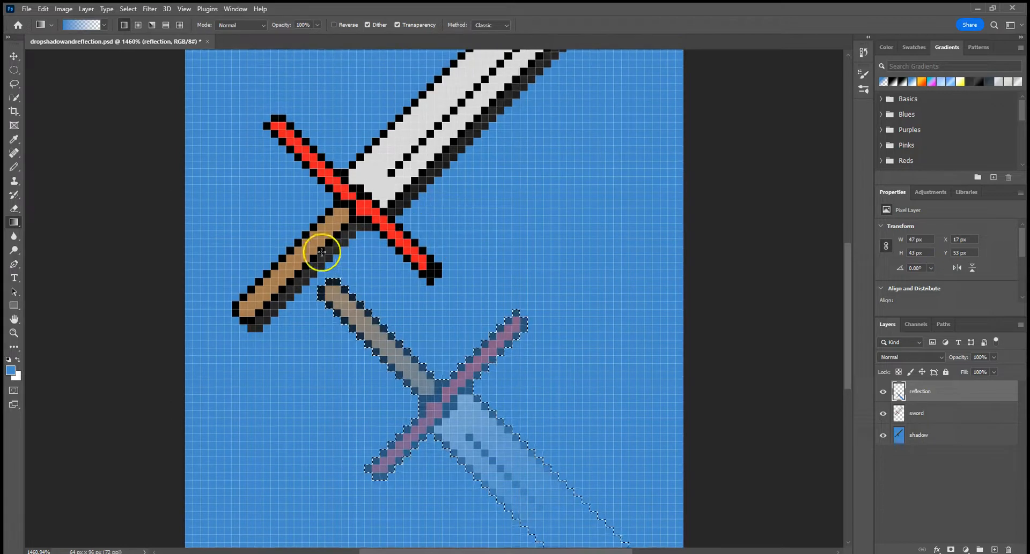
{"action": "left_click", "coordinate": [13, 57]}
{"action": "left_click_drag", "start_coordinate": [387, 348], "coordinate": [339, 388]}
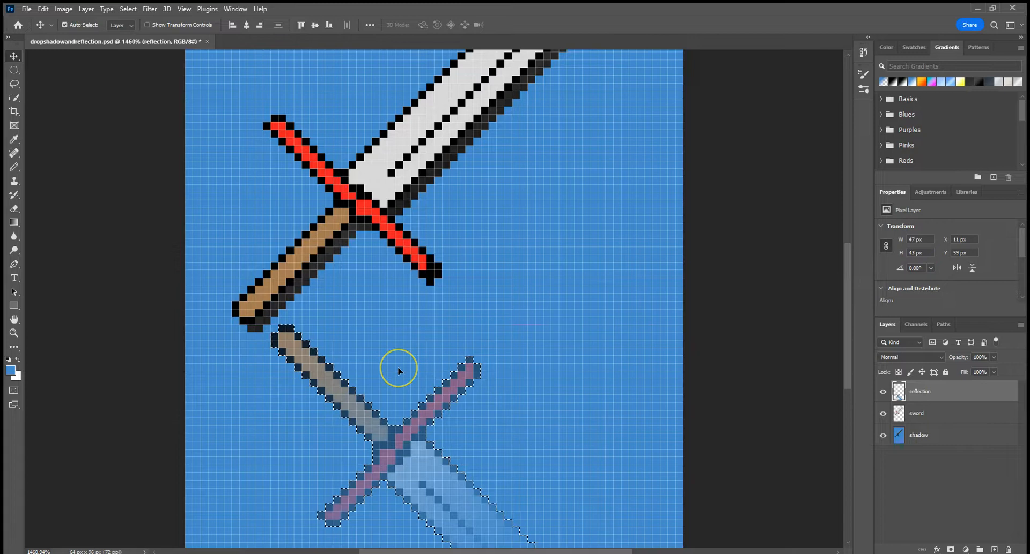
{"action": "scroll", "coordinate": [397, 366], "scroll_direction": "down", "scroll_amount": 2}
{"action": "scroll", "coordinate": [404, 324], "scroll_direction": "down", "scroll_amount": 1}
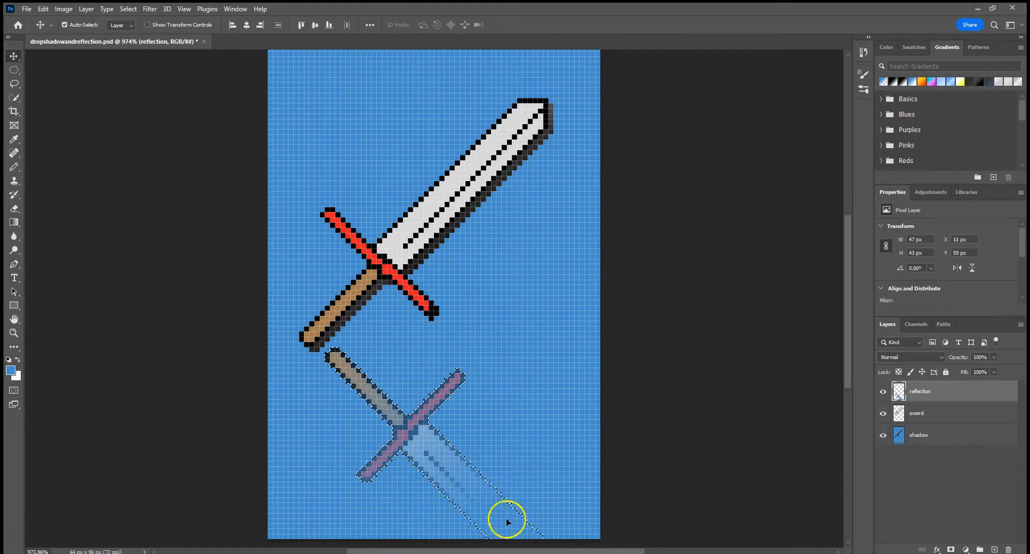
{"action": "key", "text": "ctrl"}
{"action": "key", "text": "ctrl+d"}
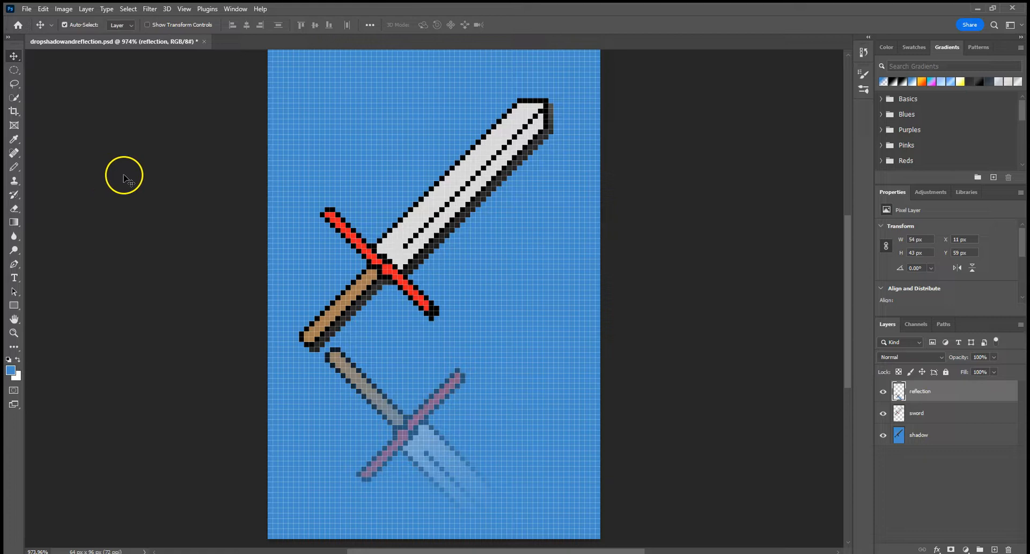